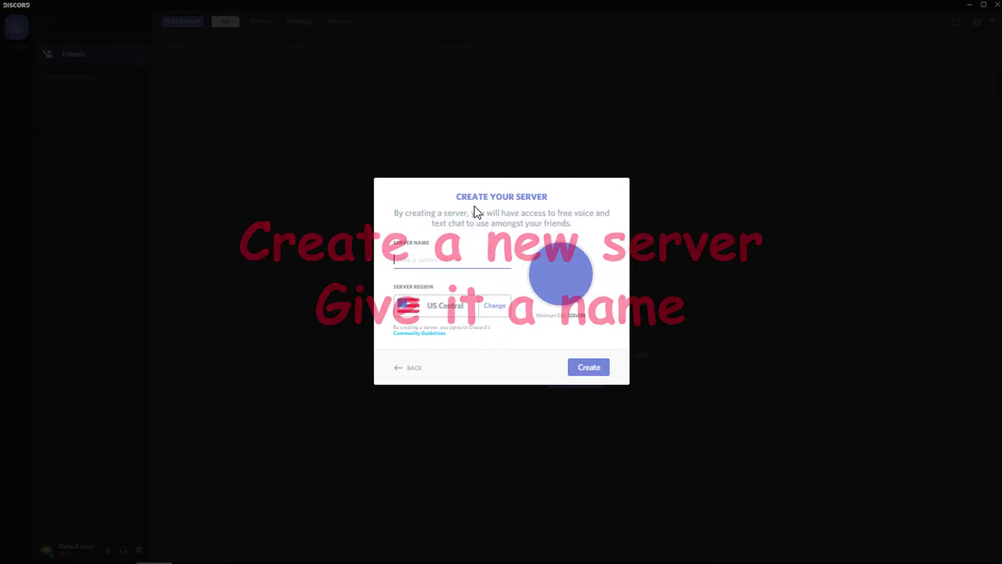
Create a server named Random, dismiss its invite link and disconnect from the General voice channel
{"action": "type", "text": "Rol"}
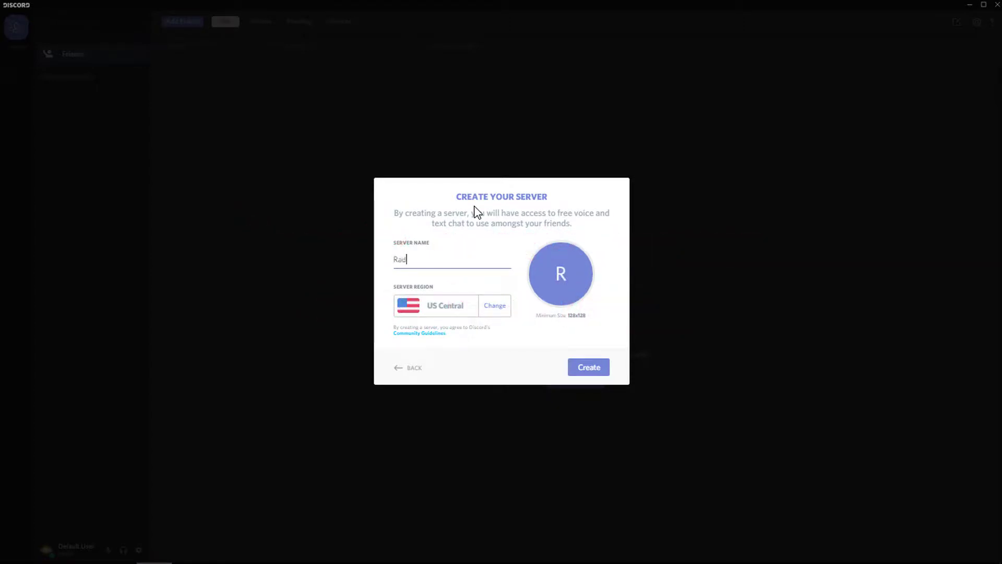
{"action": "key", "text": "BackSpace"}
{"action": "key", "text": "BackSpace"}
{"action": "type", "text": "andom"}
{"action": "key", "text": "Return"}
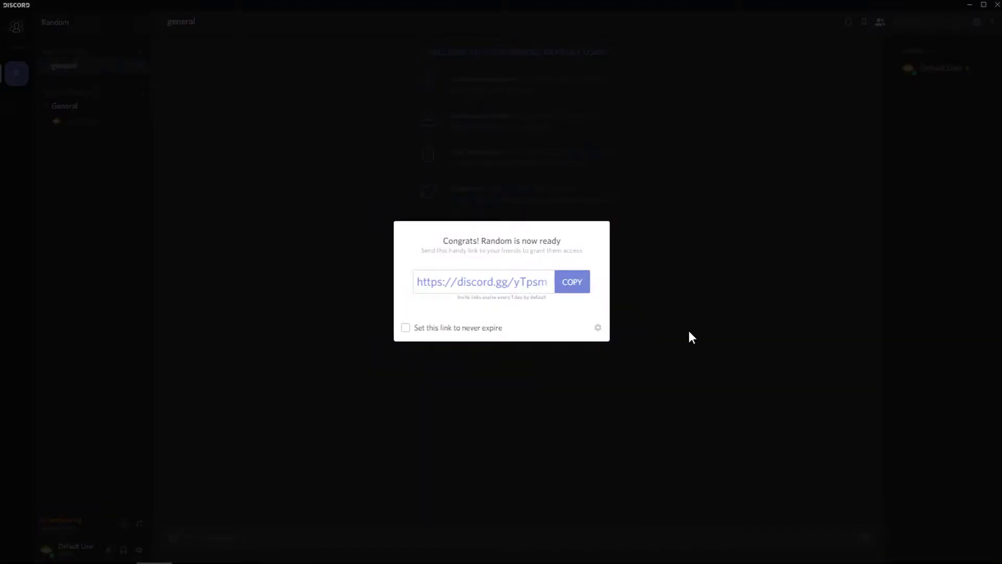
{"action": "left_click", "coordinate": [685, 330]}
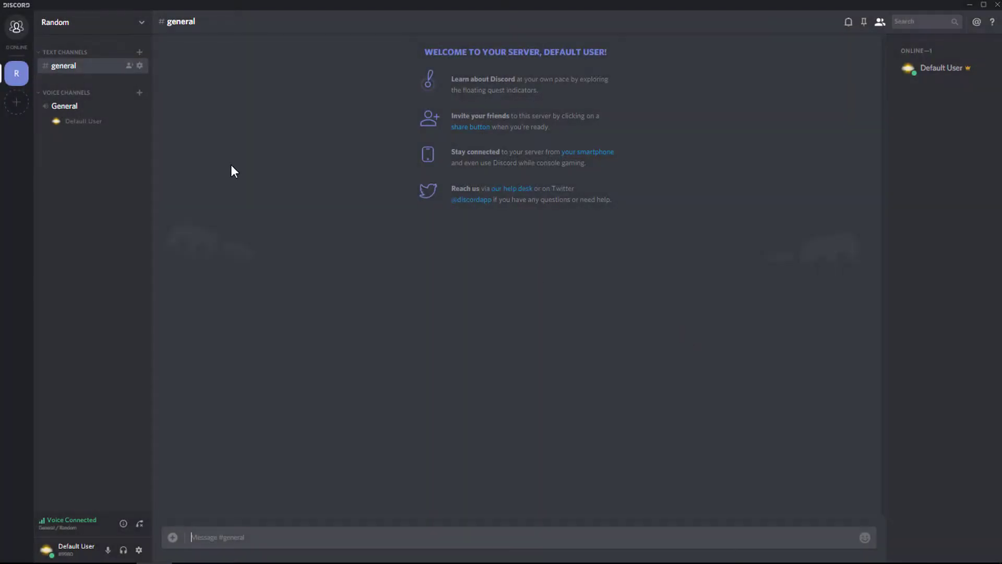
{"action": "left_click", "coordinate": [139, 523]}
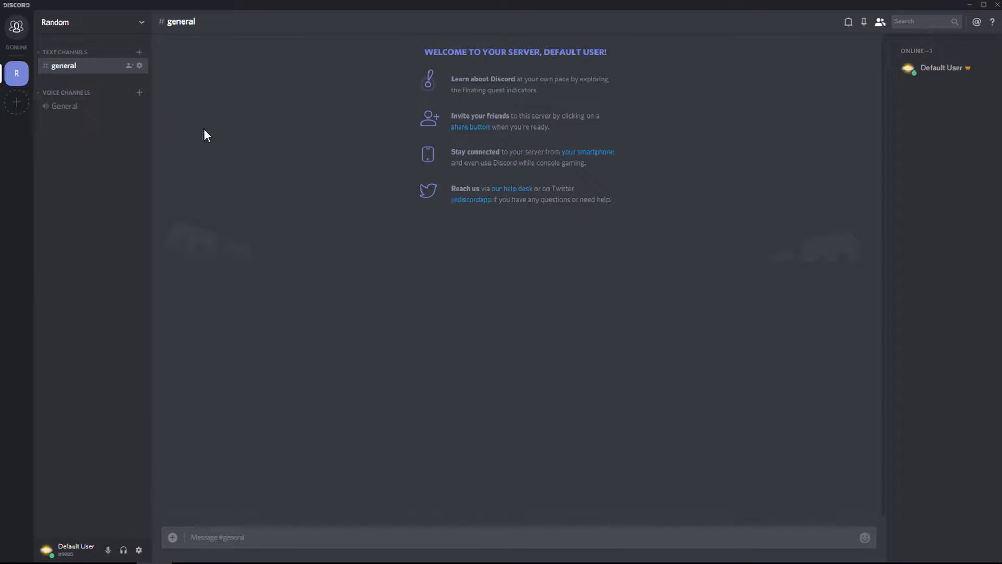
Create a text channel named off-topic
{"action": "left_click", "coordinate": [140, 52]}
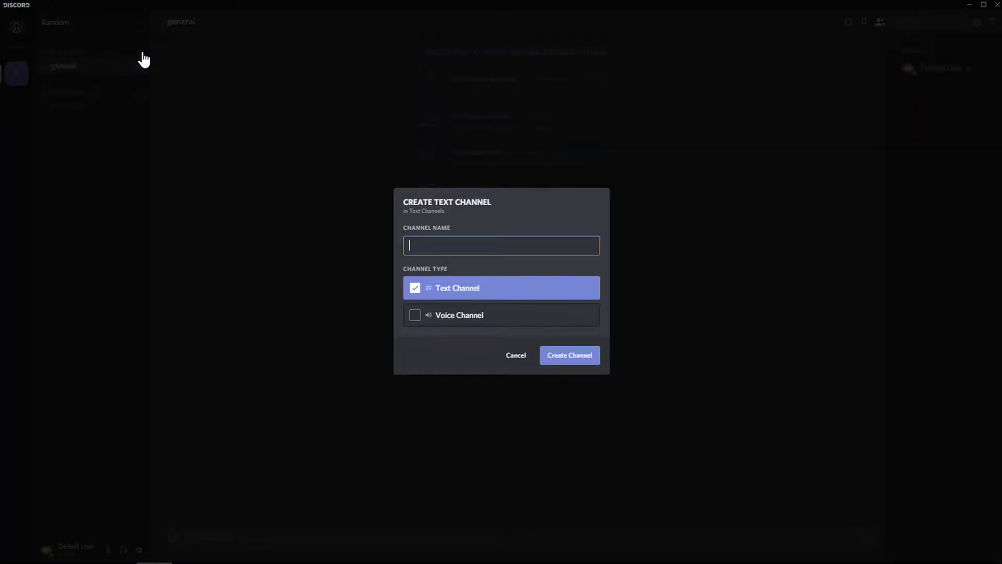
{"action": "type", "text": "off-"}
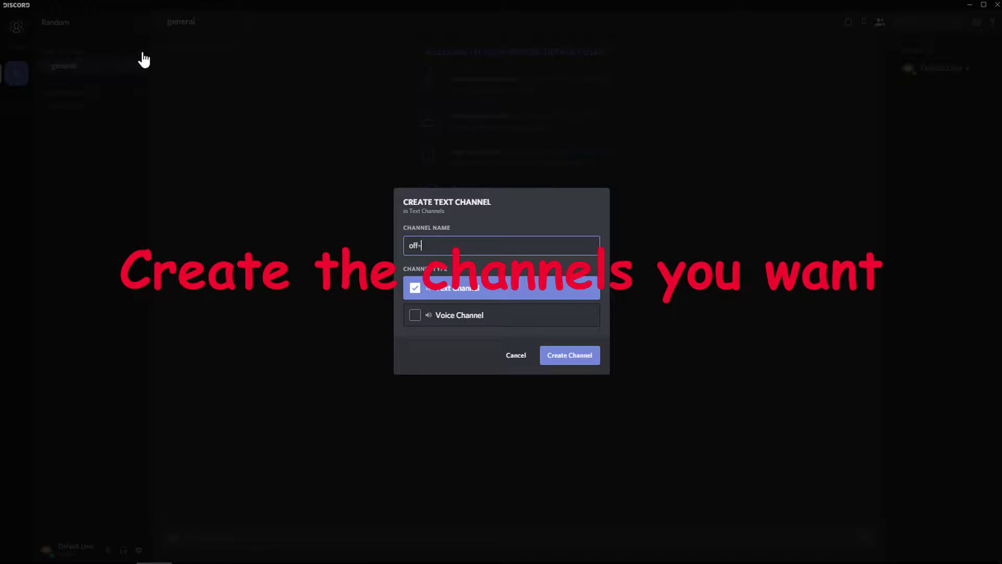
{"action": "type", "text": "topic"}
{"action": "key", "text": "Return"}
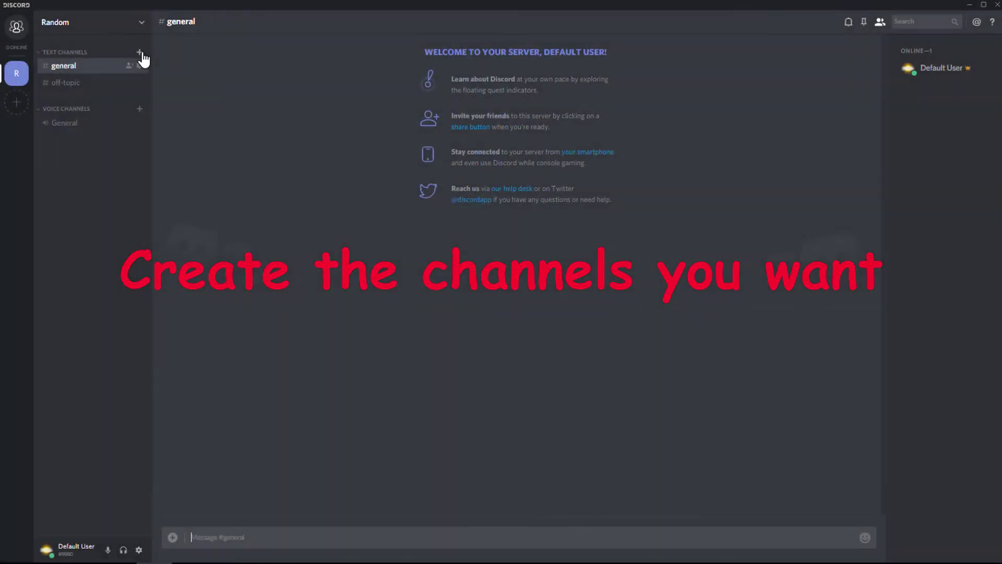
Create a text channel named bots
{"action": "left_click", "coordinate": [143, 52]}
{"action": "type", "text": "bots"}
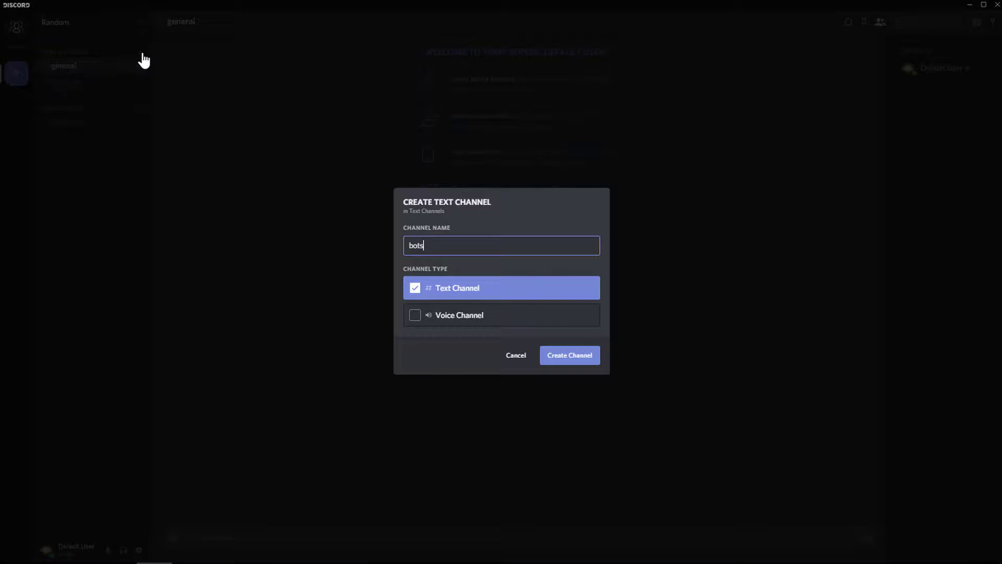
{"action": "key", "text": "Return"}
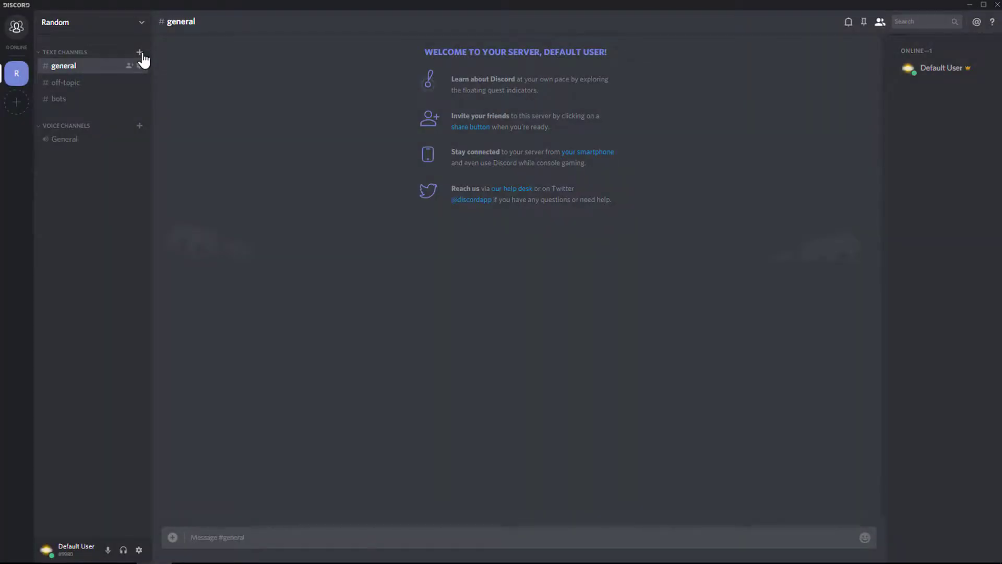
{"action": "left_click", "coordinate": [141, 23]}
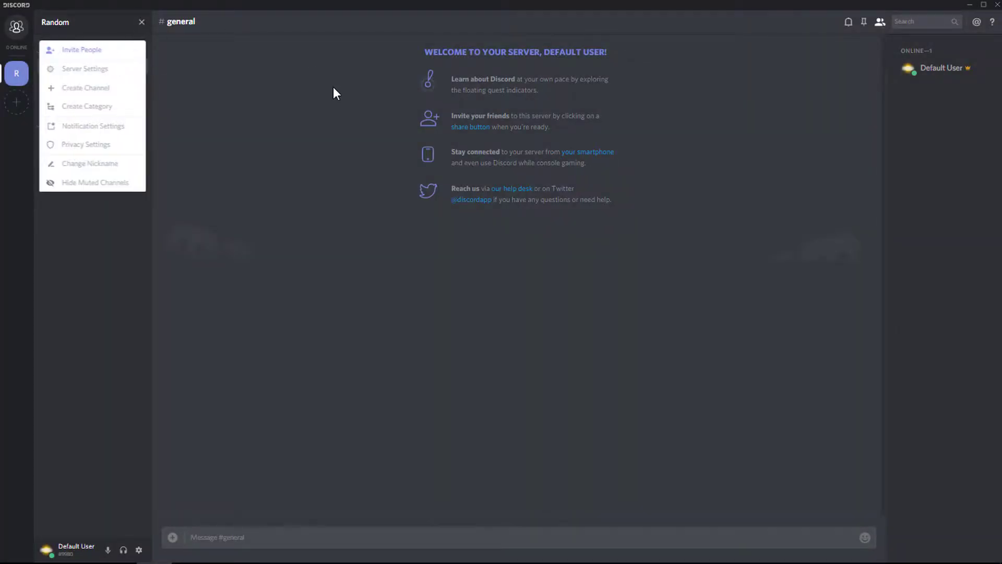
{"action": "left_click", "coordinate": [78, 68]}
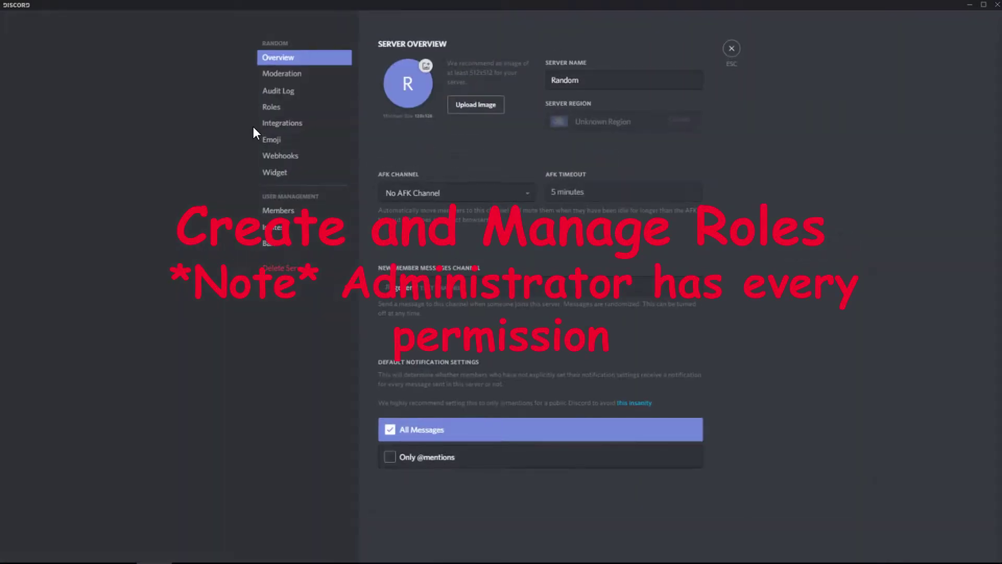
{"action": "left_click", "coordinate": [271, 107]}
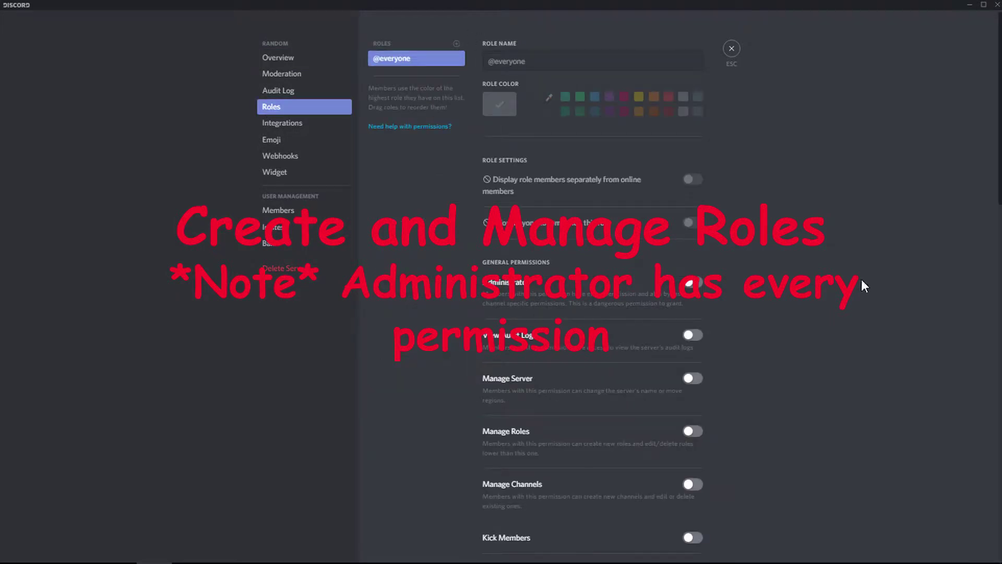
{"action": "scroll", "coordinate": [861, 279], "scroll_direction": "down", "scroll_amount": 5}
{"action": "scroll", "coordinate": [861, 282], "scroll_direction": "down", "scroll_amount": 3}
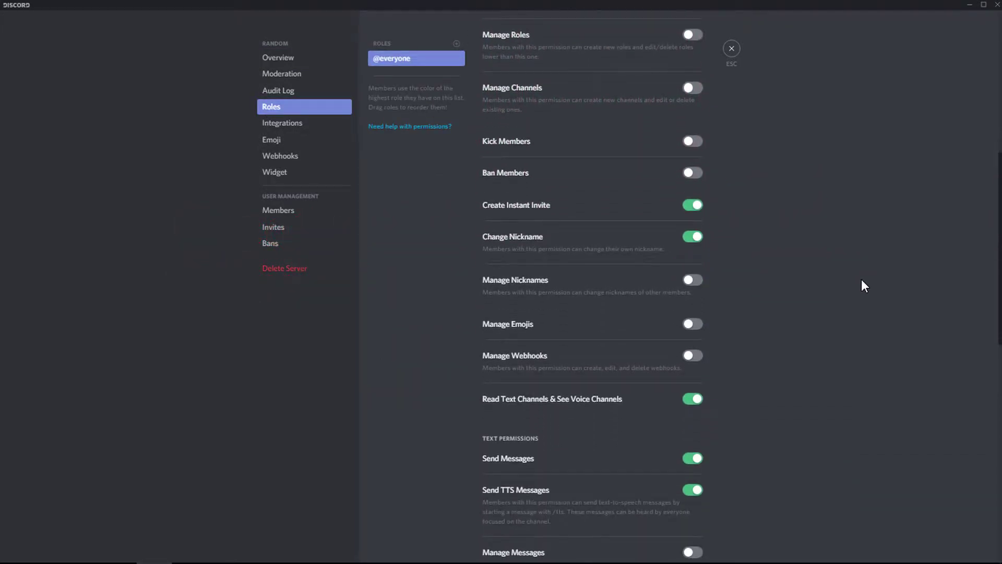
{"action": "scroll", "coordinate": [861, 280], "scroll_direction": "down", "scroll_amount": 4}
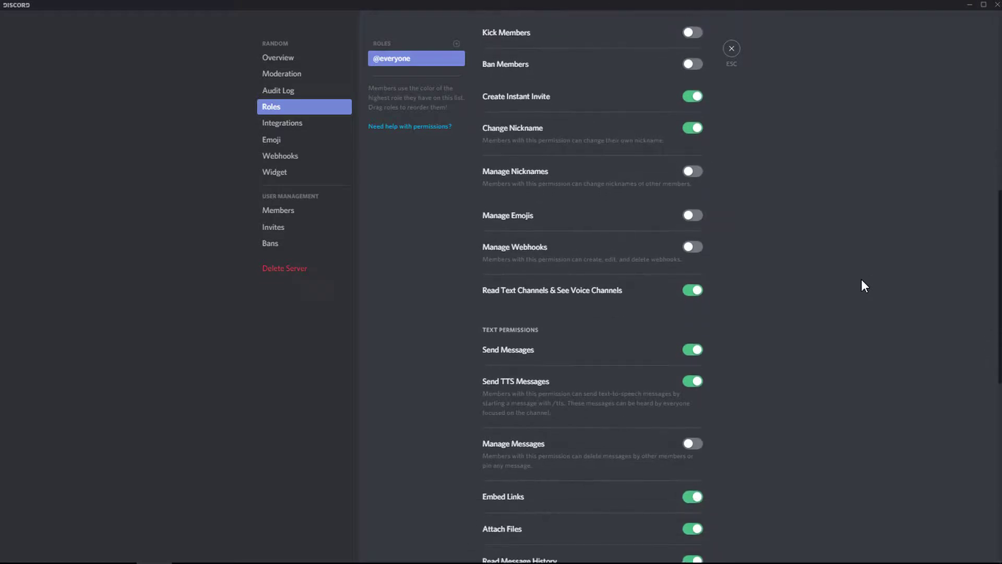
{"action": "scroll", "coordinate": [861, 285], "scroll_direction": "down", "scroll_amount": 4}
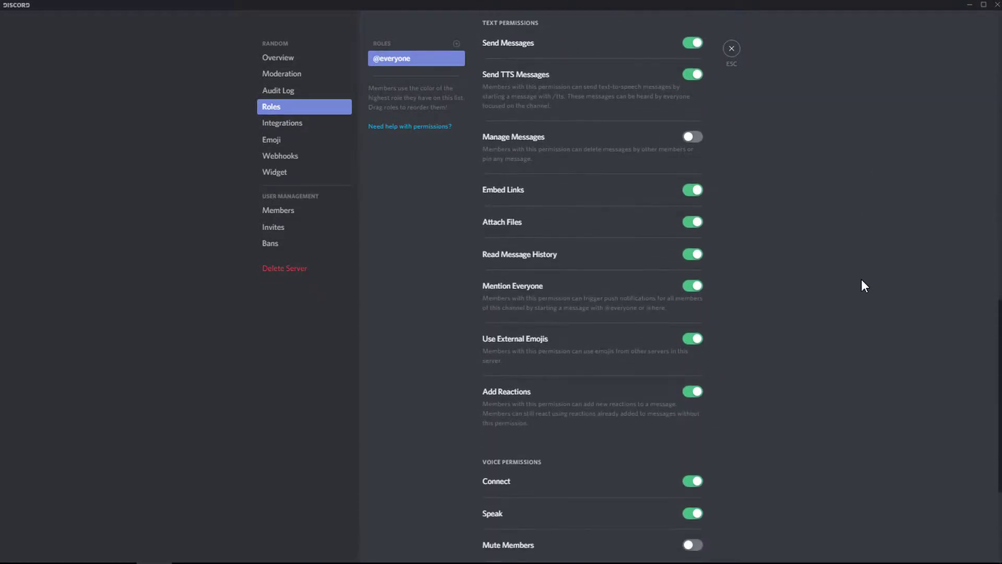
{"action": "left_click", "coordinate": [693, 286]}
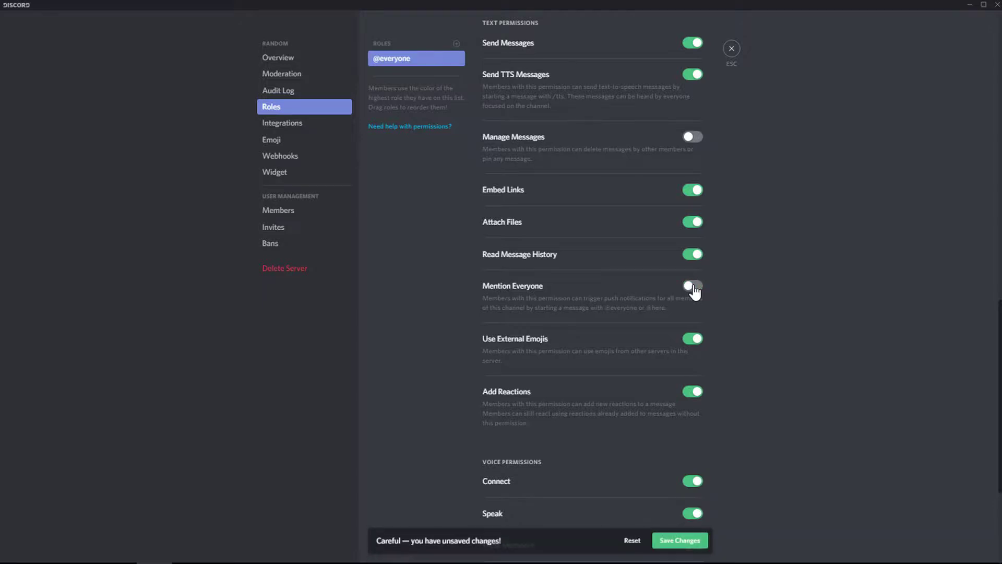
{"action": "scroll", "coordinate": [785, 384], "scroll_direction": "down", "scroll_amount": 4}
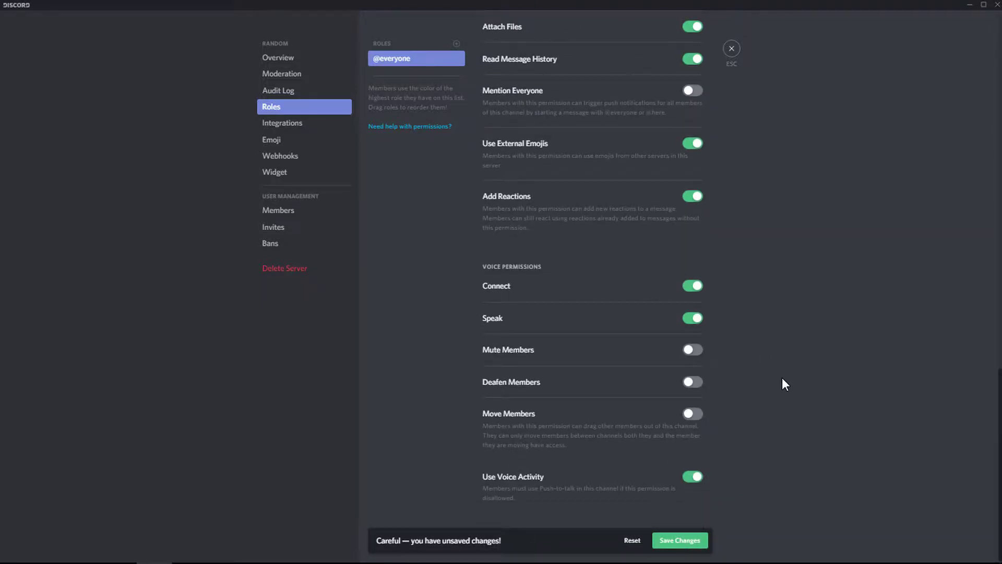
{"action": "left_click", "coordinate": [663, 543]}
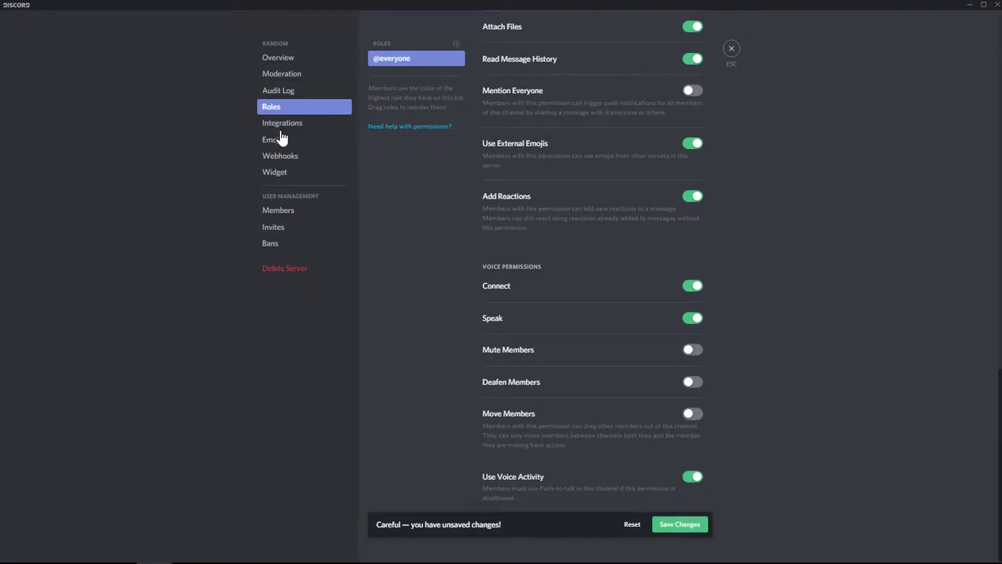
Add a new role named Bots with a custom bright red colour and save it
{"action": "left_click", "coordinate": [456, 44]}
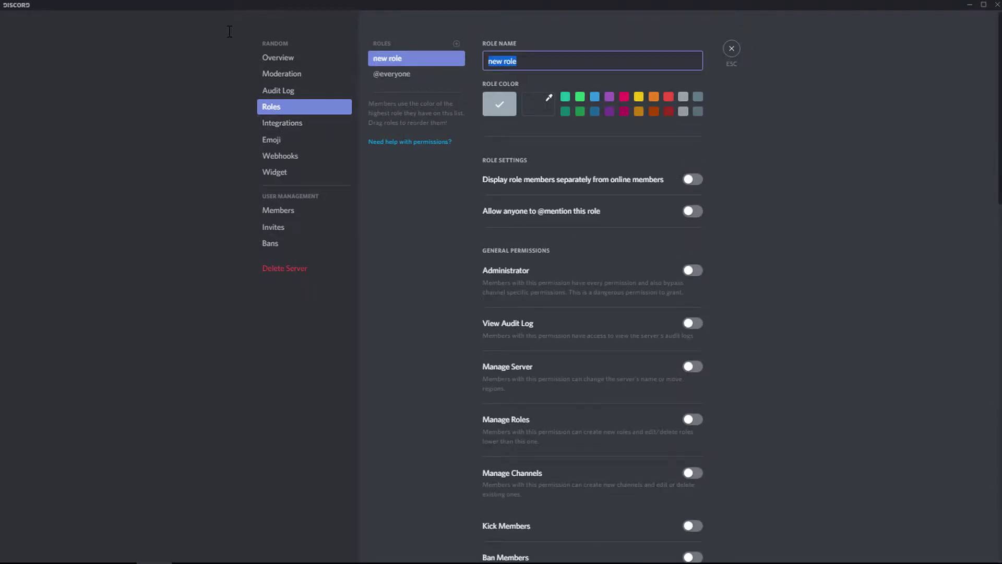
{"action": "type", "text": "Bots"}
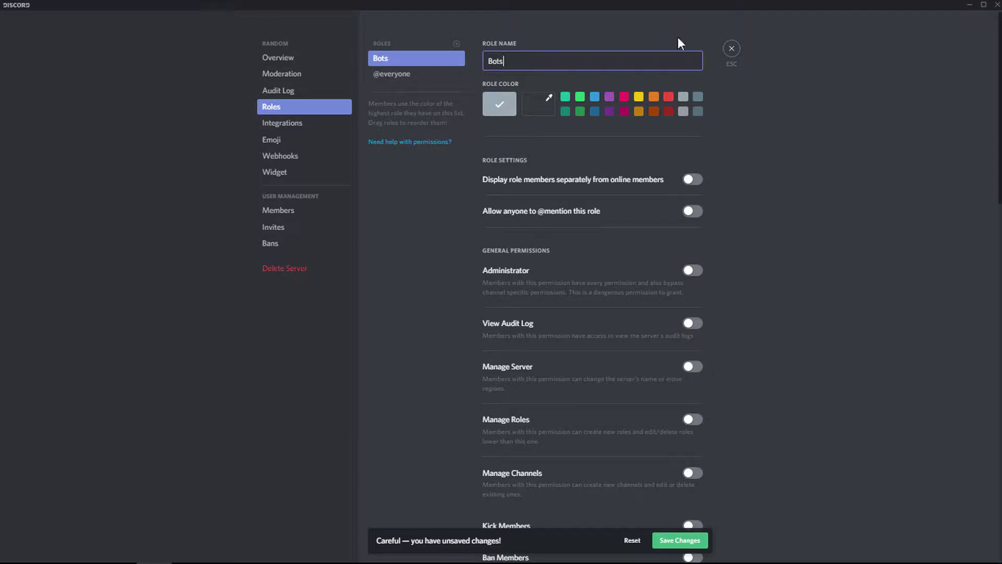
{"action": "left_click", "coordinate": [538, 103]}
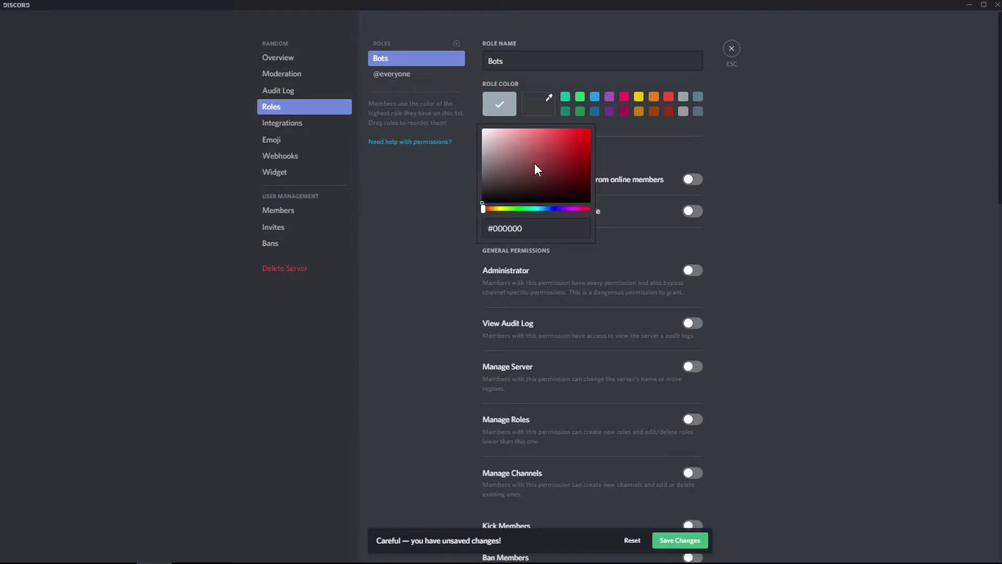
{"action": "left_click_drag", "start_coordinate": [521, 183], "coordinate": [619, 117]}
{"action": "left_click", "coordinate": [680, 541]}
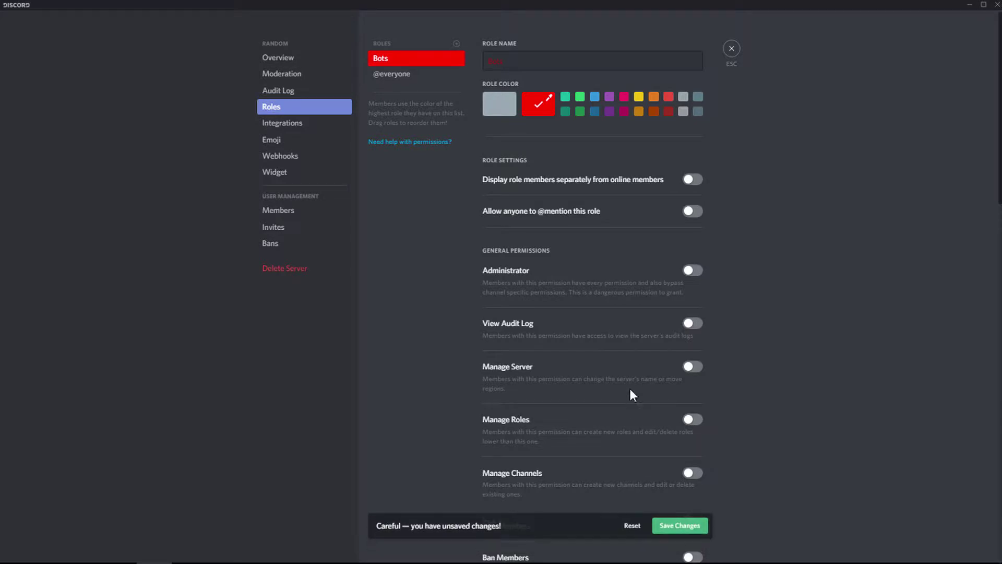
Give the Bots role Administrator, make it mentionable by anyone and displayed separately from online members, and save
{"action": "left_click", "coordinate": [692, 272]}
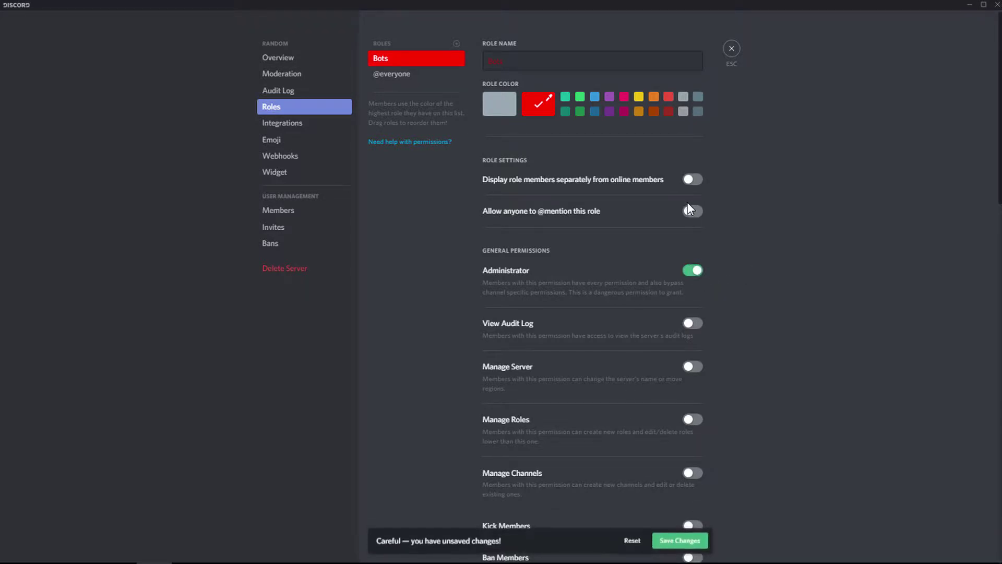
{"action": "left_click", "coordinate": [693, 212]}
{"action": "left_click", "coordinate": [697, 180]}
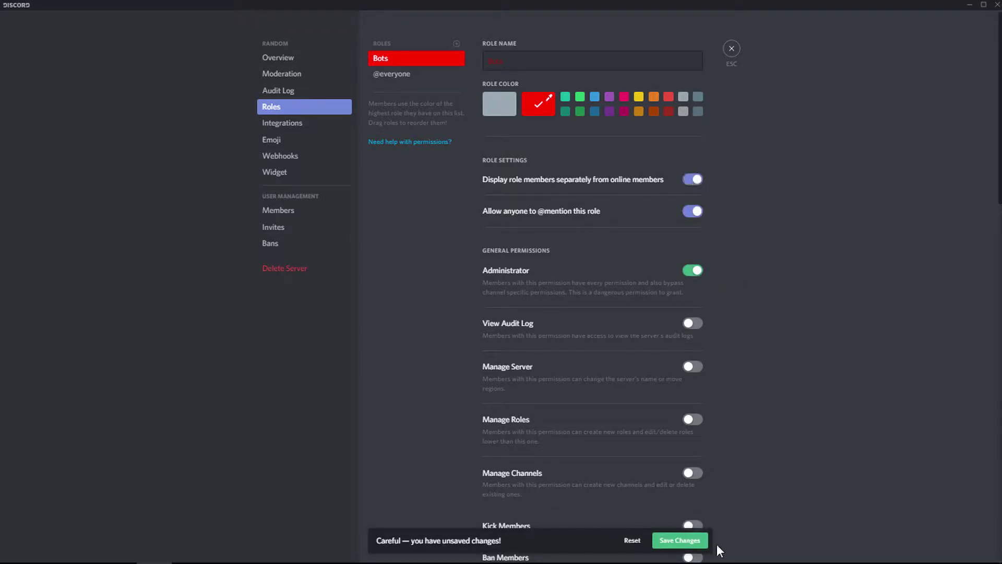
{"action": "left_click", "coordinate": [676, 541]}
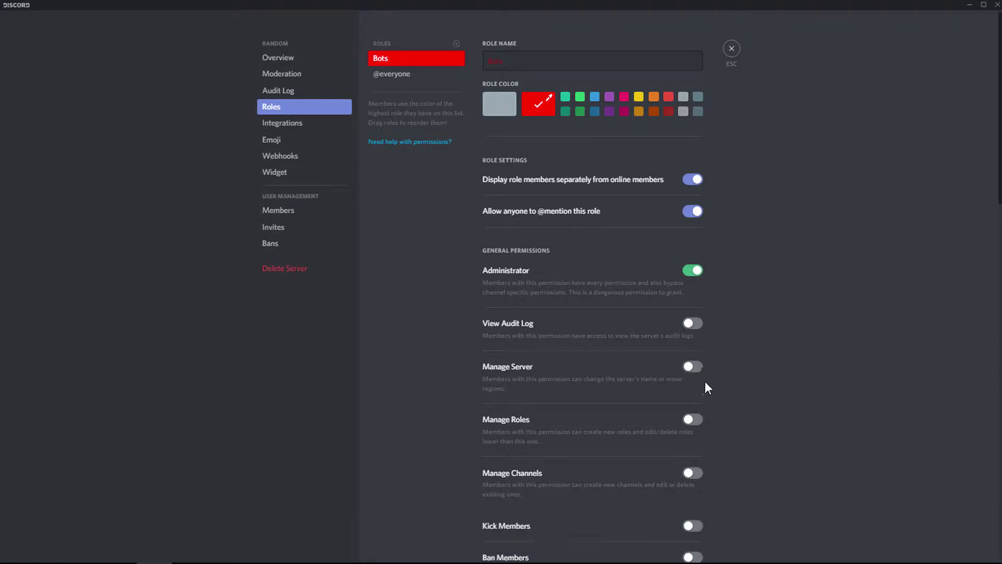
Enable View Audit Log, Manage Server, Manage Roles and Manage Channels for the Bots role
{"action": "left_click", "coordinate": [692, 324]}
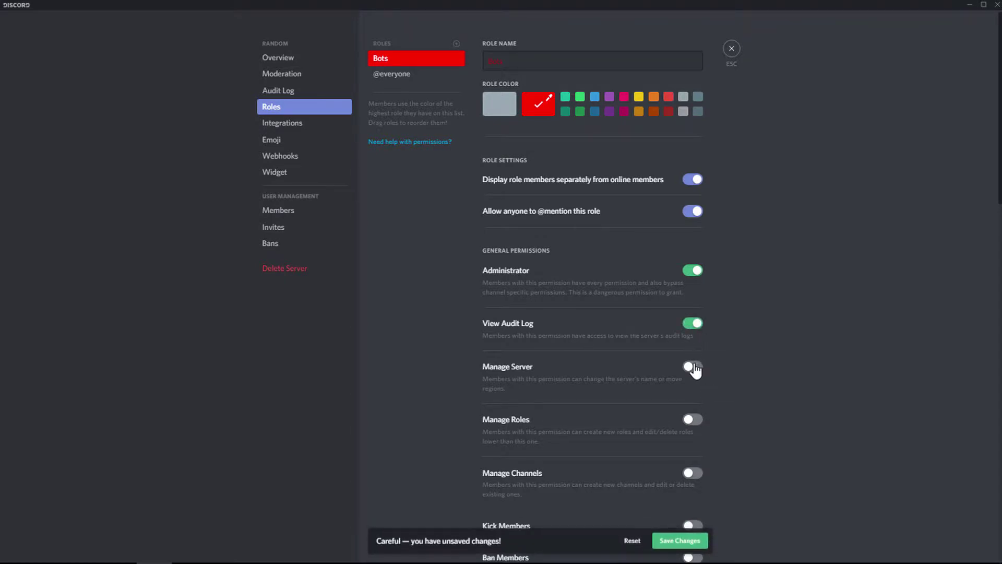
{"action": "left_click", "coordinate": [693, 367]}
{"action": "left_click", "coordinate": [693, 420]}
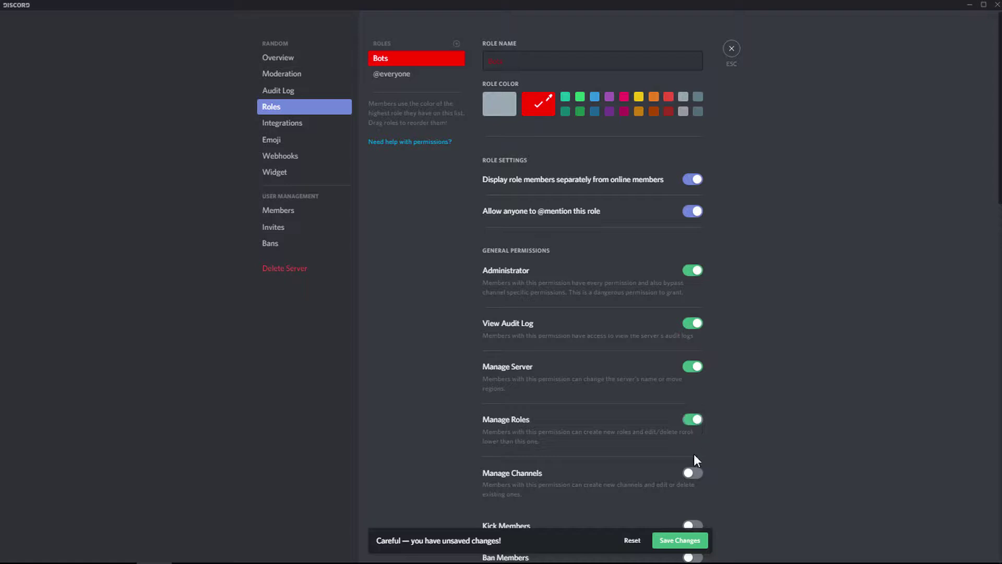
{"action": "left_click", "coordinate": [694, 473]}
Enable Kick Members, Ban Members, Manage Nicknames, Manage Emojis and Manage Webhooks for the Bots role
{"action": "scroll", "coordinate": [695, 476], "scroll_direction": "down", "scroll_amount": 1}
{"action": "scroll", "coordinate": [695, 475], "scroll_direction": "down", "scroll_amount": 4}
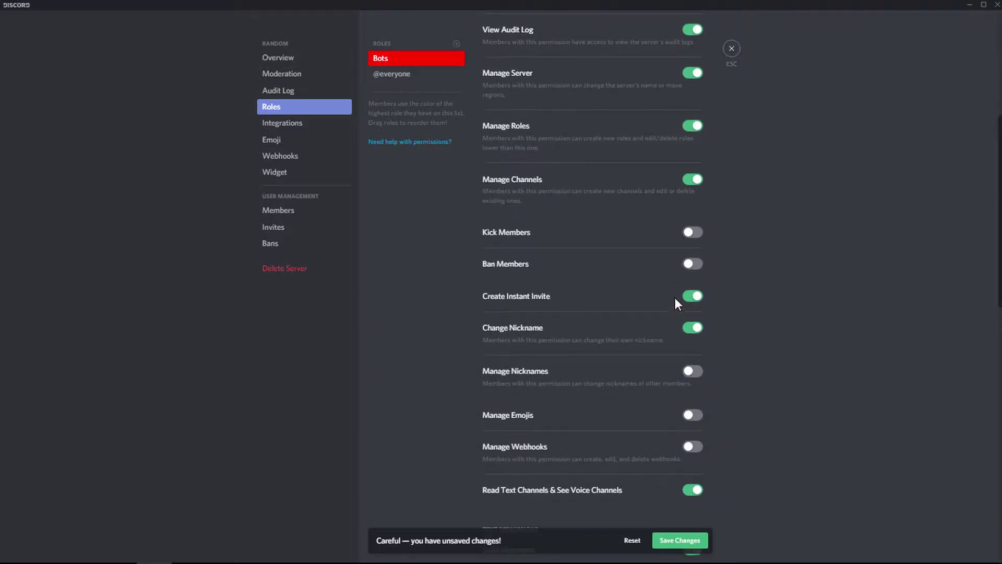
{"action": "left_click", "coordinate": [689, 236]}
{"action": "left_click", "coordinate": [687, 373]}
{"action": "left_click", "coordinate": [693, 445]}
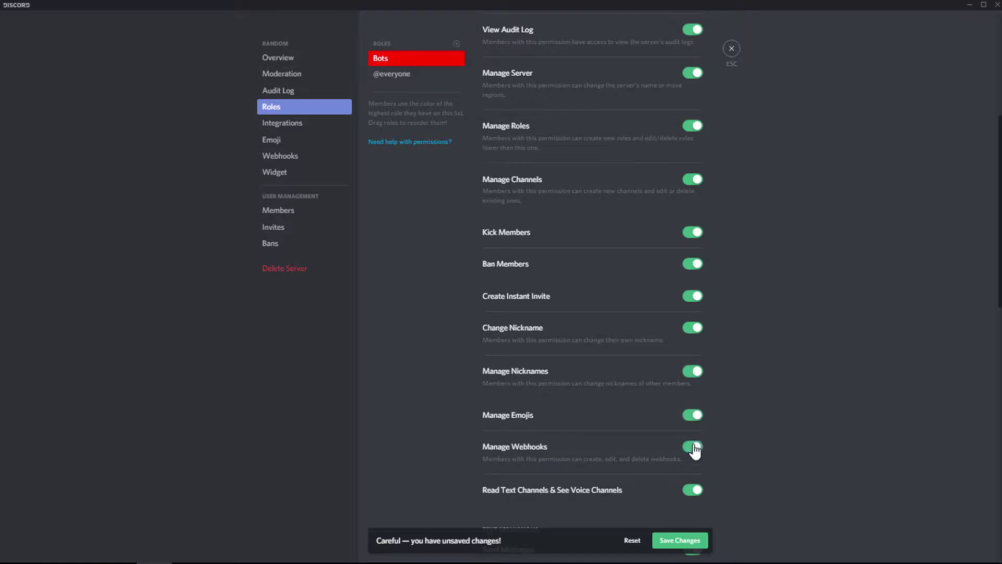
Enable the Mute Members, Deafen Members and Move Members voice permissions for the Bots role and save the changes
{"action": "scroll", "coordinate": [693, 450], "scroll_direction": "down", "scroll_amount": 10}
{"action": "left_click", "coordinate": [690, 348]}
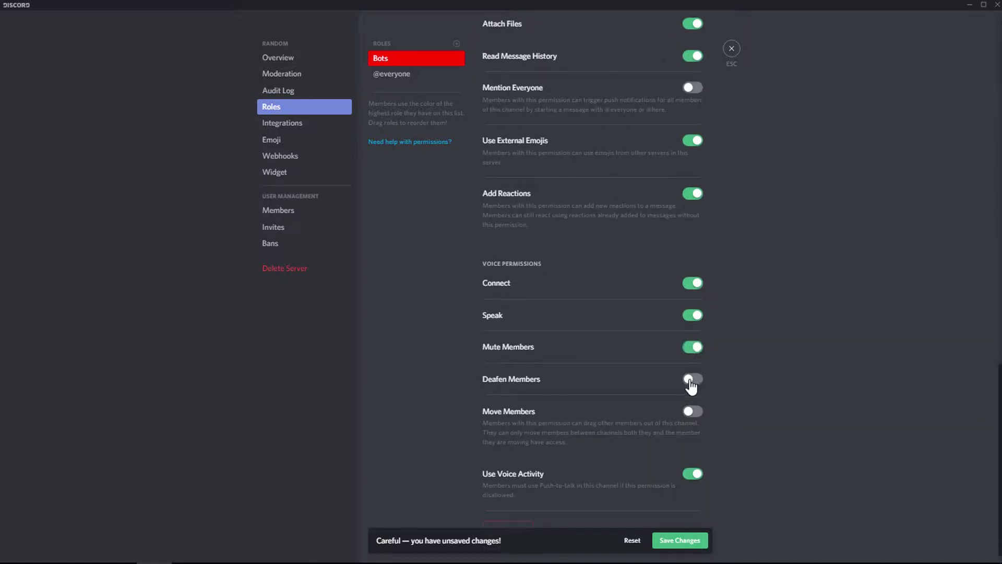
{"action": "left_click", "coordinate": [691, 380]}
{"action": "left_click", "coordinate": [691, 412]}
{"action": "left_click", "coordinate": [680, 541]}
Enable the Manage Messages text permission for the Bots role and save the changes
{"action": "scroll", "coordinate": [727, 246], "scroll_direction": "up", "scroll_amount": 20}
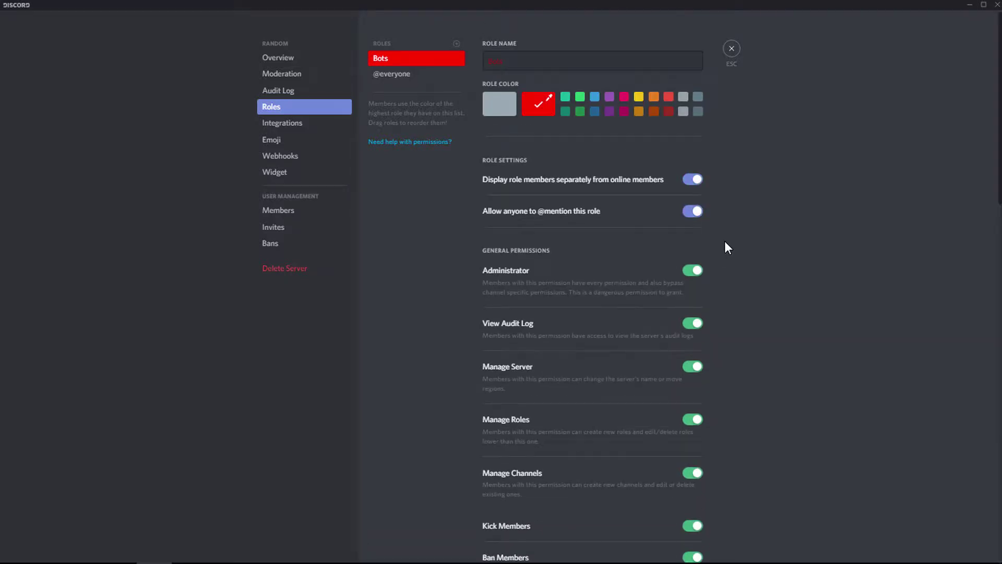
{"action": "scroll", "coordinate": [727, 247], "scroll_direction": "down", "scroll_amount": 6}
{"action": "scroll", "coordinate": [727, 247], "scroll_direction": "down", "scroll_amount": 8}
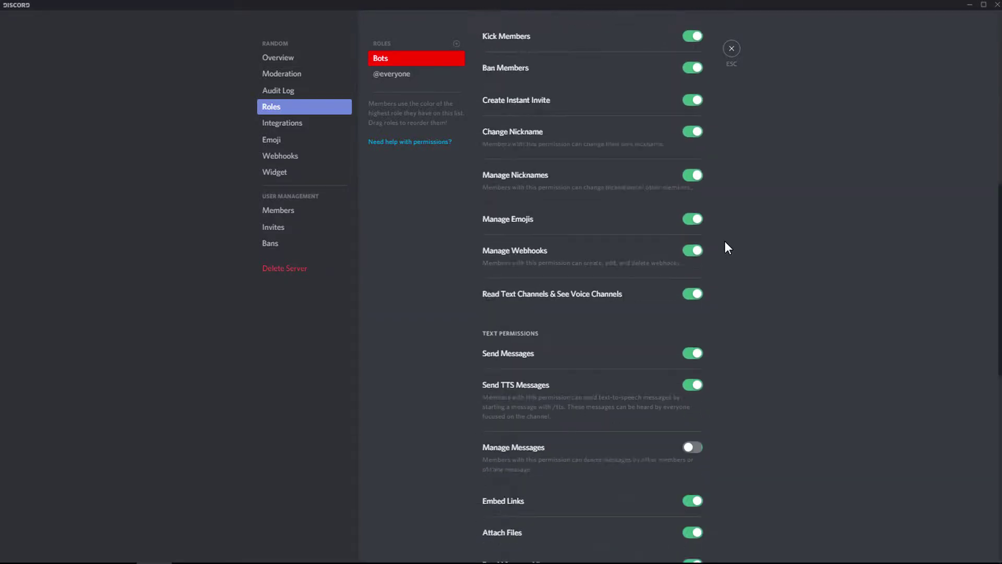
{"action": "left_click", "coordinate": [692, 227]}
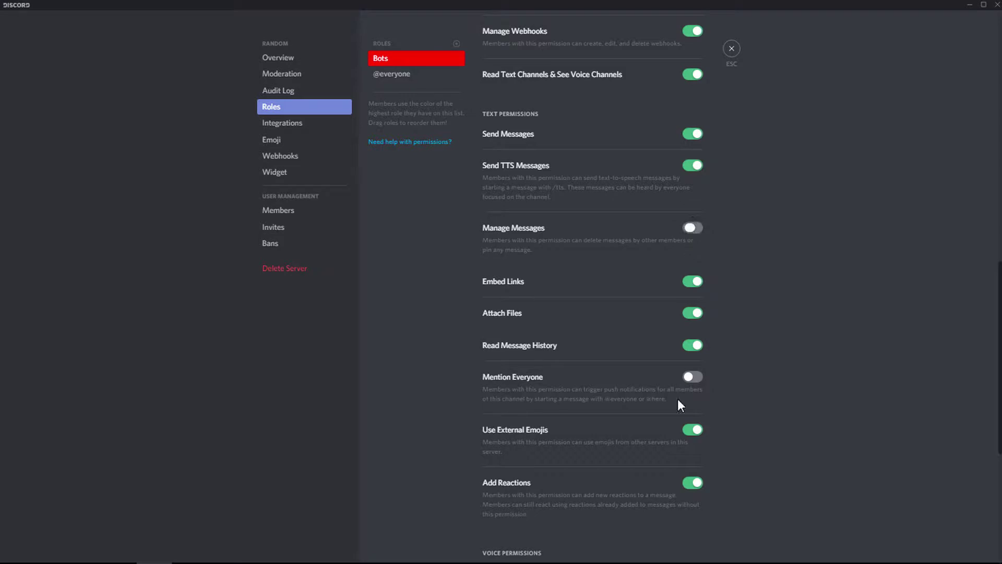
{"action": "left_click", "coordinate": [678, 541]}
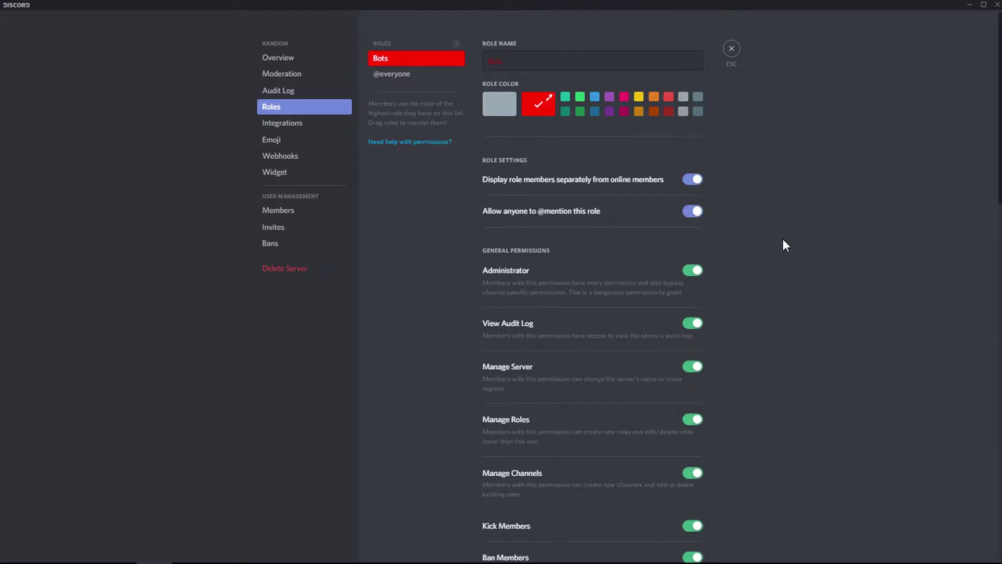
Create a new role, move it above the Bots role and name it Moderators
{"action": "left_click", "coordinate": [457, 44]}
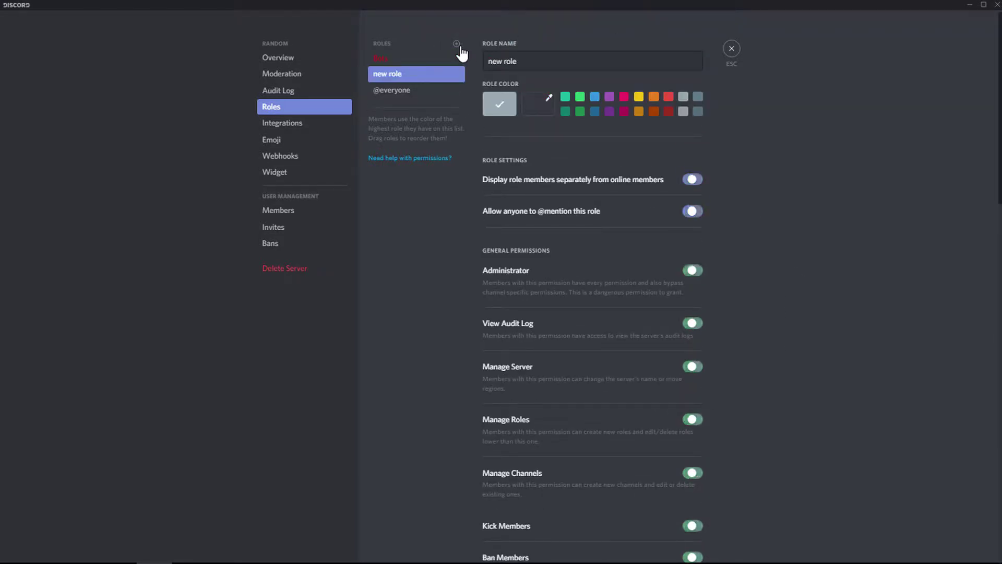
{"action": "left_click_drag", "start_coordinate": [441, 67], "coordinate": [443, 44]}
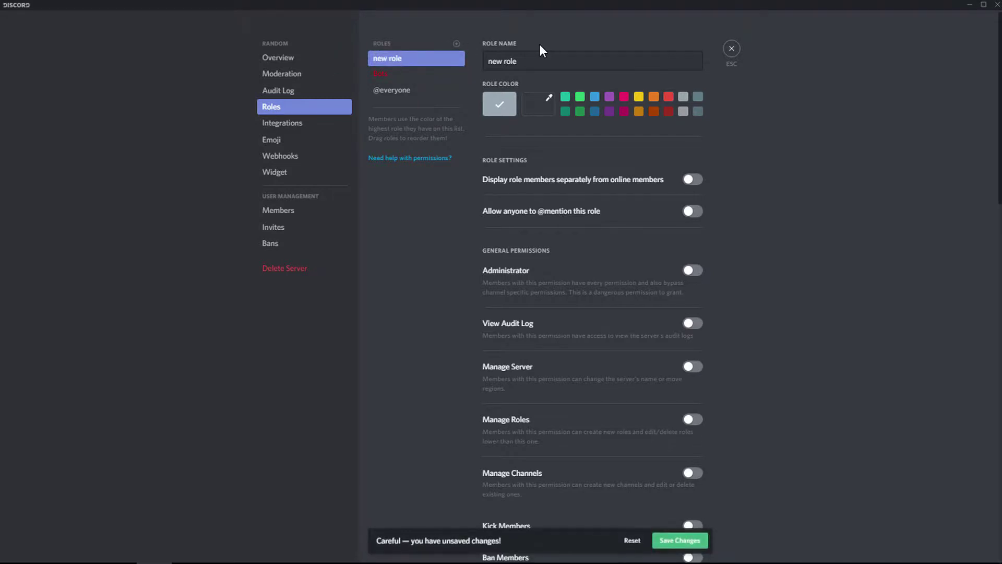
{"action": "left_click_drag", "start_coordinate": [542, 61], "coordinate": [248, 102]}
{"action": "type", "text": "Mo"}
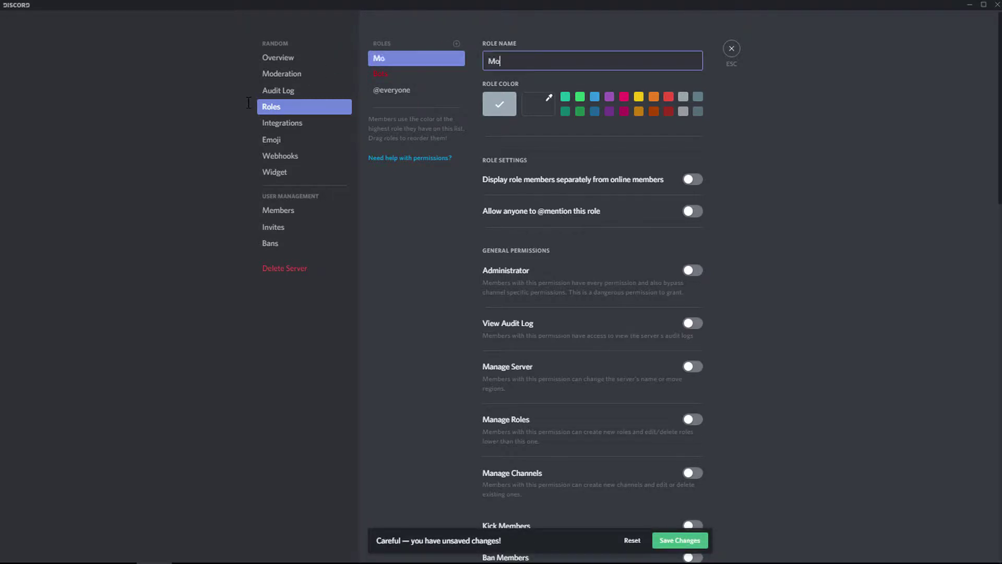
{"action": "type", "text": "derators"}
{"action": "left_click", "coordinate": [592, 200]}
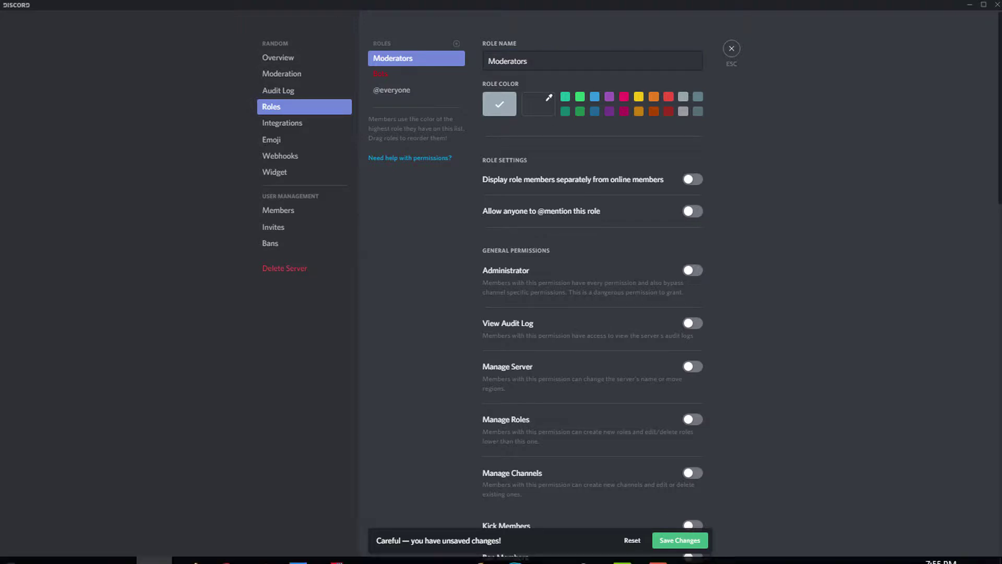
{"action": "left_click", "coordinate": [579, 111]}
{"action": "left_click", "coordinate": [672, 539]}
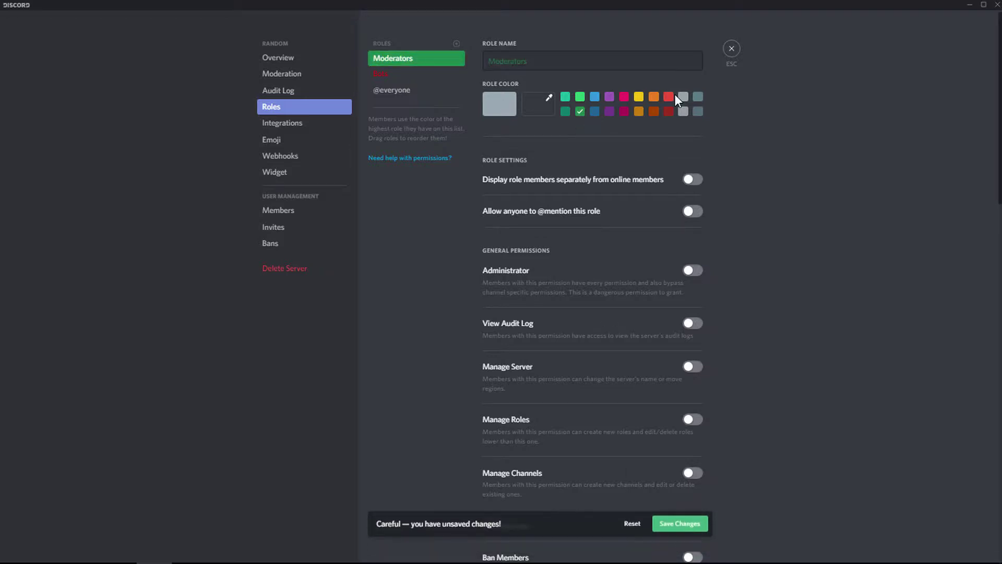
{"action": "left_click", "coordinate": [694, 180]}
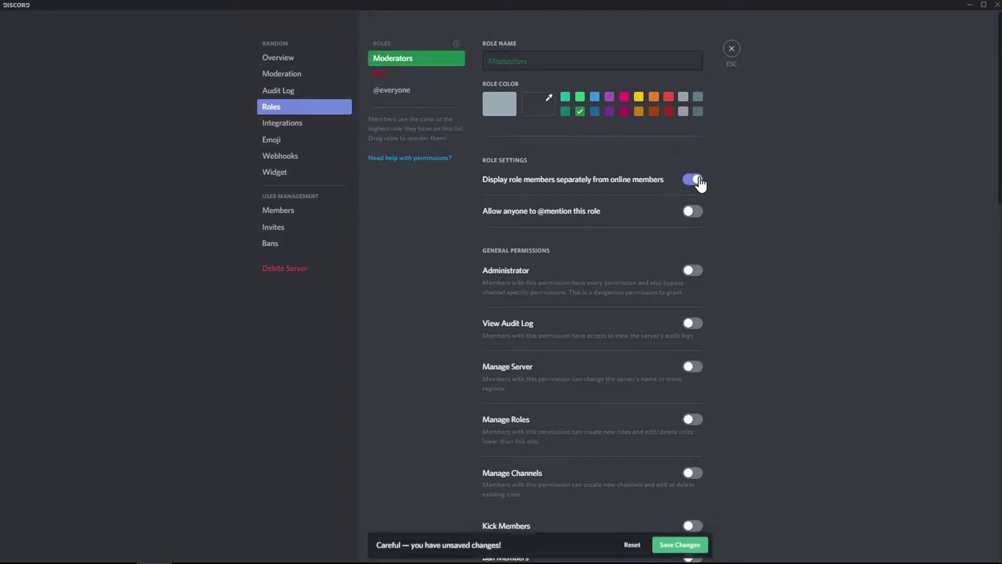
{"action": "left_click", "coordinate": [698, 218]}
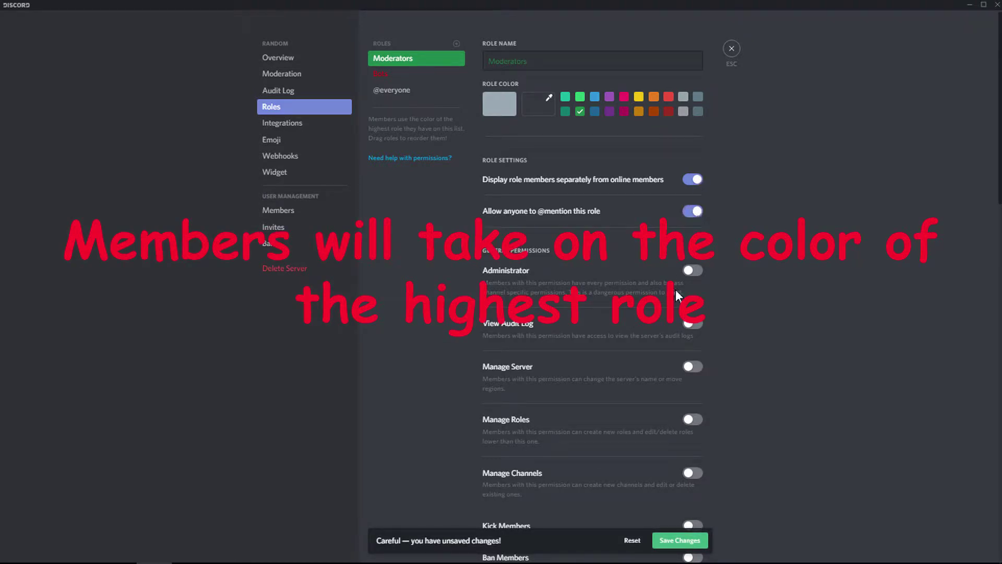
Enable View Audit Log, Kick Members, Ban Members, Manage Nicknames and Manage Emojis for the Moderators role
{"action": "left_click", "coordinate": [692, 325]}
{"action": "scroll", "coordinate": [779, 355], "scroll_direction": "down", "scroll_amount": 5}
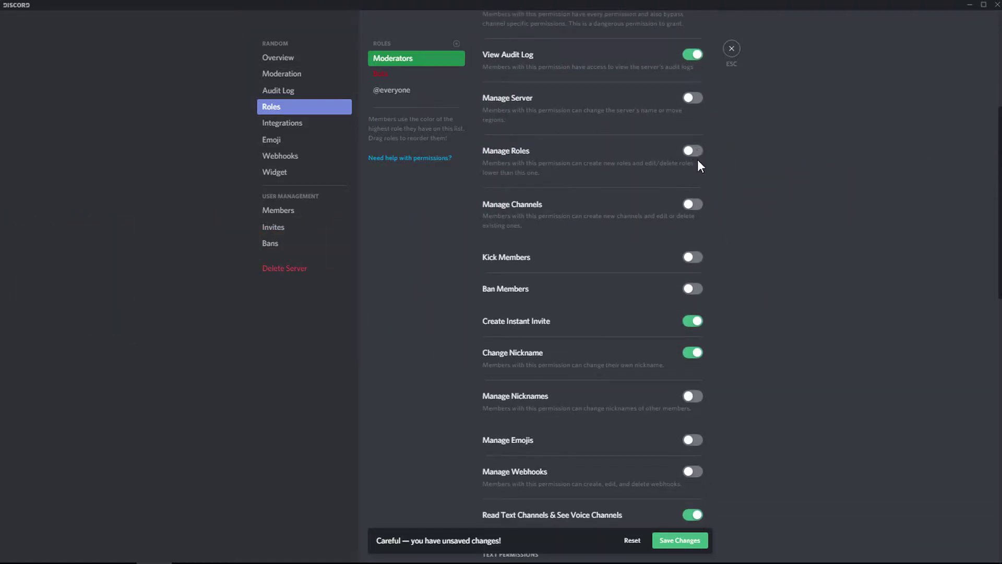
{"action": "scroll", "coordinate": [748, 228], "scroll_direction": "down", "scroll_amount": 2}
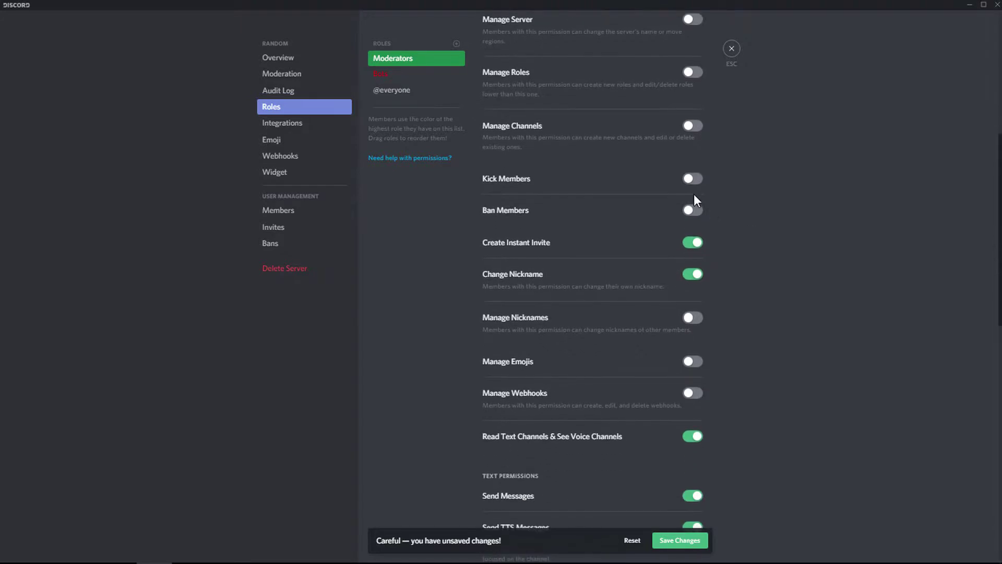
{"action": "left_click", "coordinate": [689, 179]}
{"action": "left_click", "coordinate": [691, 211]}
{"action": "left_click", "coordinate": [692, 319]}
{"action": "left_click", "coordinate": [693, 362]}
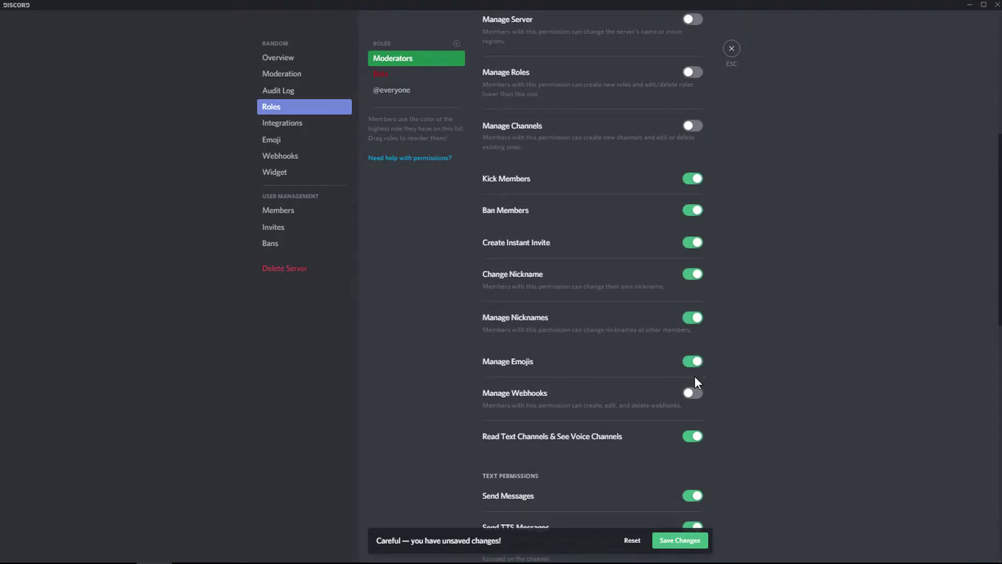
Enable Manage Messages, Mute Members, Deafen Members and Move Members for the Moderators role and save the changes
{"action": "scroll", "coordinate": [694, 388], "scroll_direction": "down", "scroll_amount": 7}
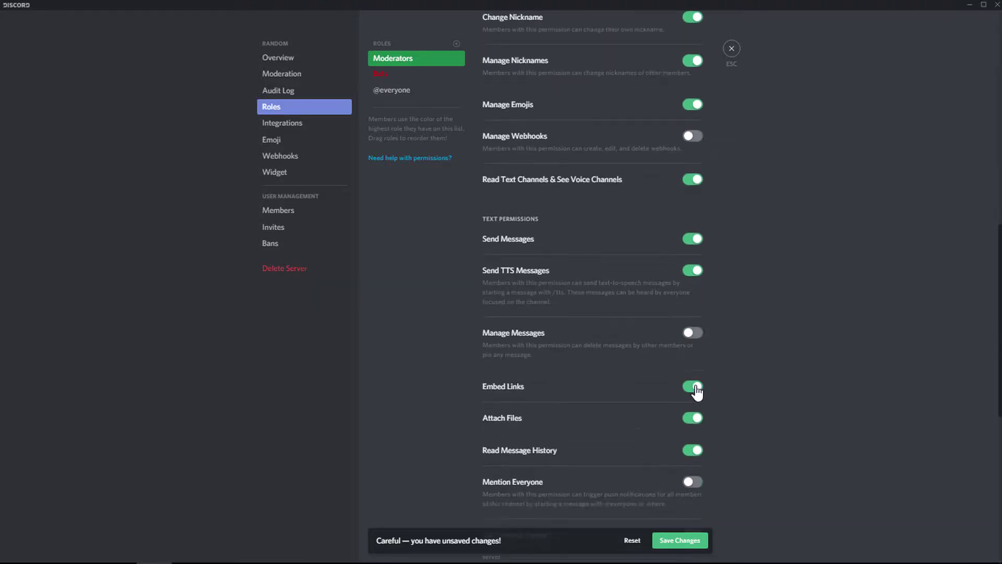
{"action": "left_click", "coordinate": [691, 298]}
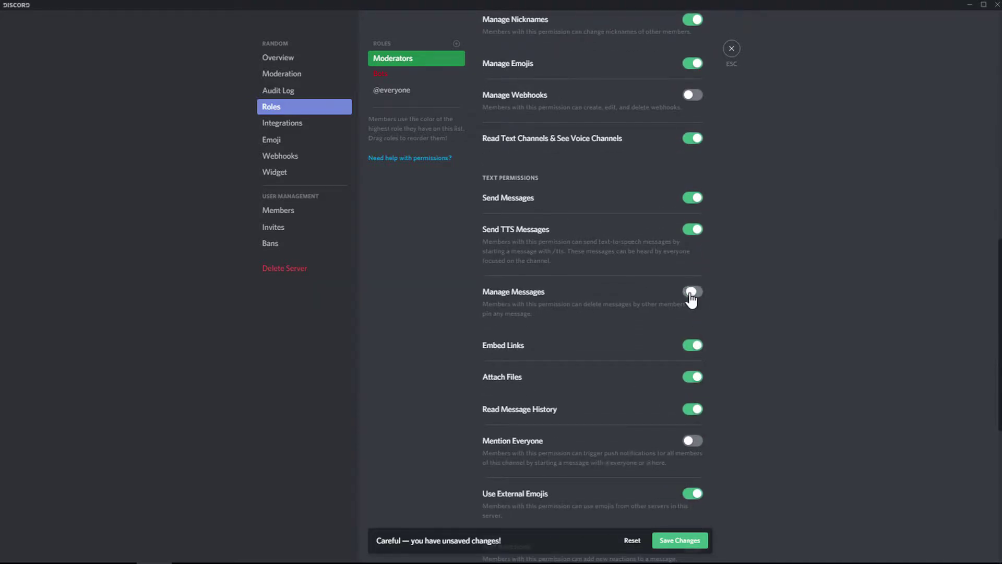
{"action": "scroll", "coordinate": [691, 300], "scroll_direction": "down", "scroll_amount": 5}
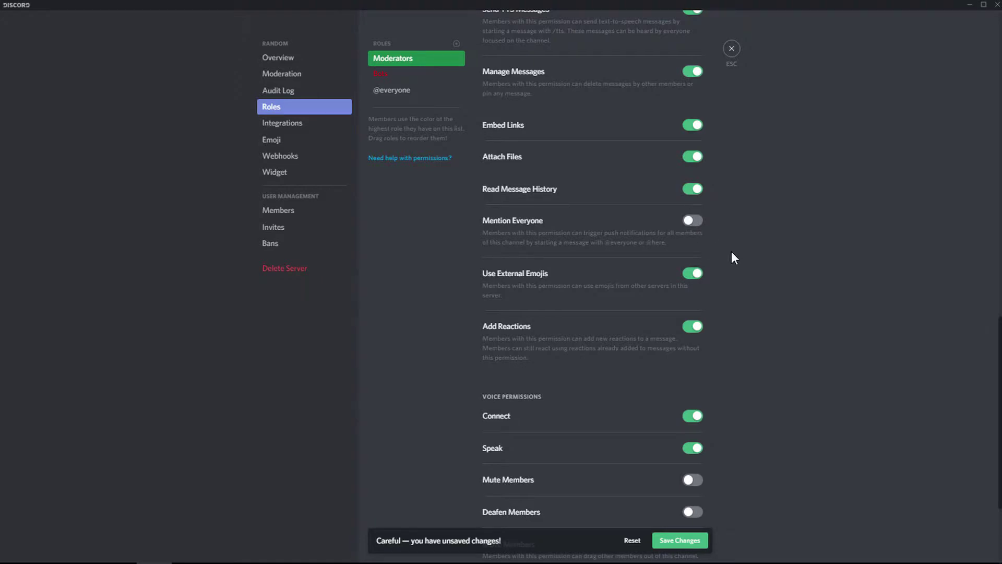
{"action": "scroll", "coordinate": [731, 252], "scroll_direction": "down", "scroll_amount": 3}
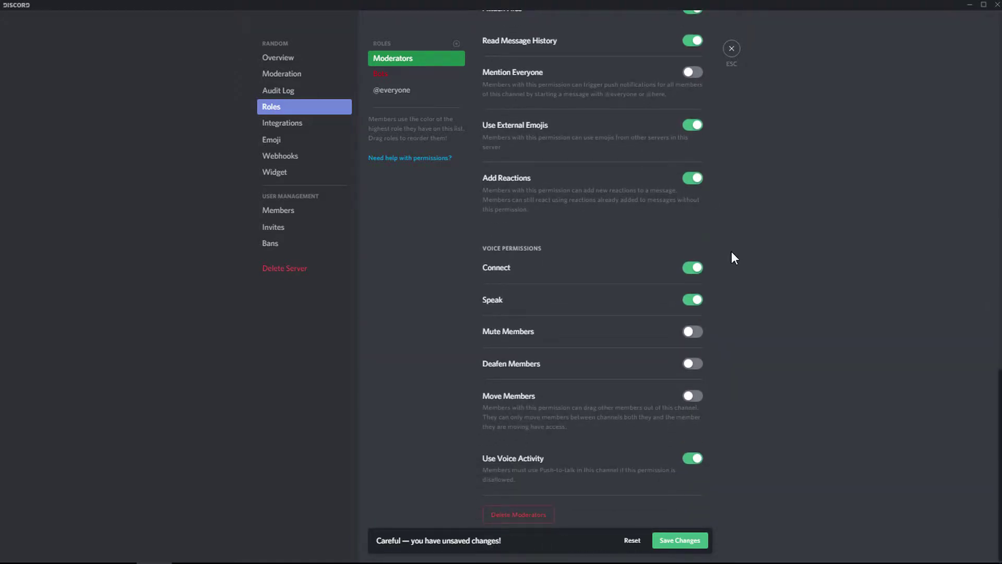
{"action": "left_click", "coordinate": [693, 332]}
{"action": "left_click", "coordinate": [693, 363]}
{"action": "left_click", "coordinate": [693, 396]}
{"action": "left_click", "coordinate": [680, 540]}
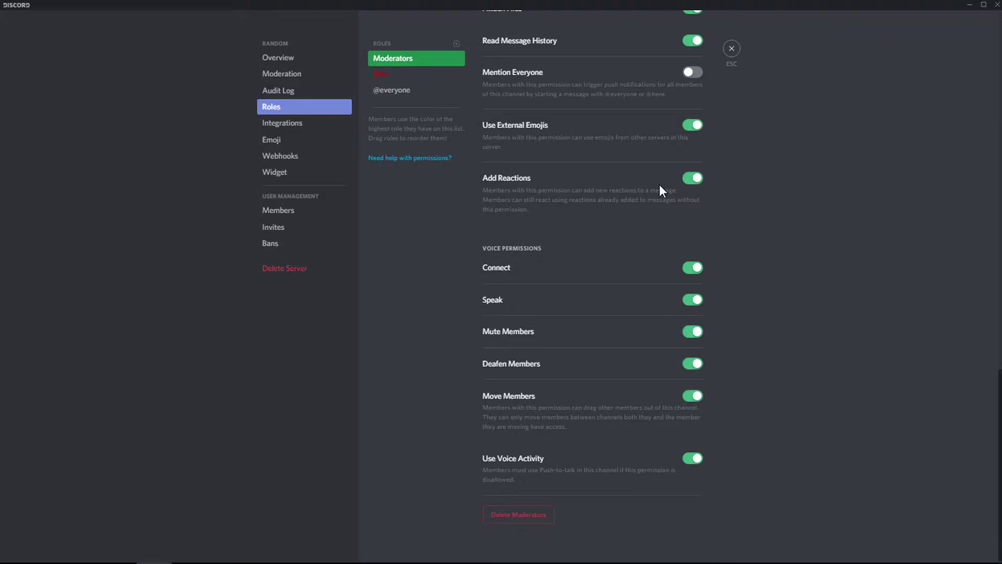
Create a role named Administrators at the top of the role list, color it light blue and save the changes
{"action": "scroll", "coordinate": [659, 183], "scroll_direction": "up", "scroll_amount": 15}
{"action": "left_click", "coordinate": [457, 44]}
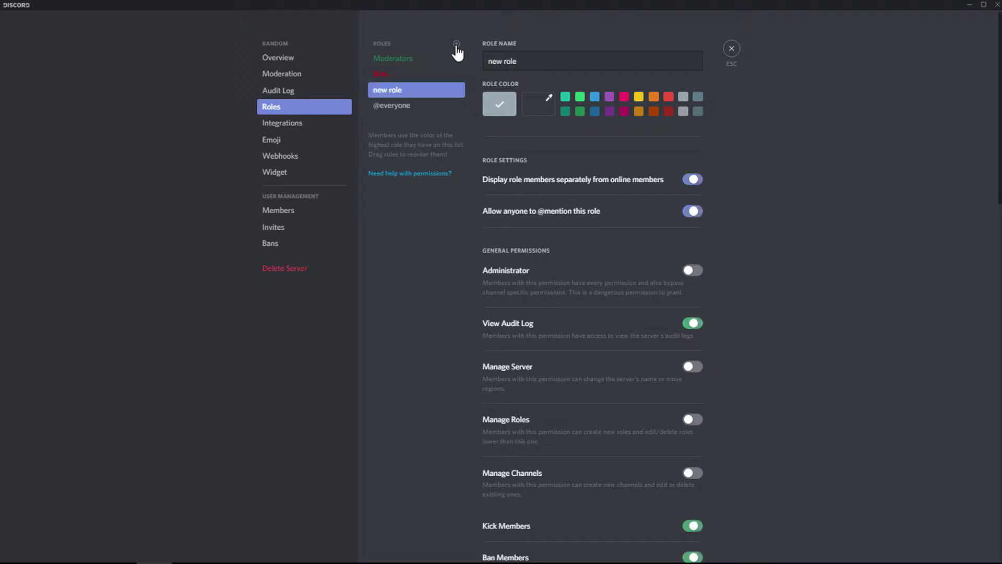
{"action": "left_click_drag", "start_coordinate": [418, 93], "coordinate": [409, 56]}
{"action": "left_click_drag", "start_coordinate": [543, 60], "coordinate": [368, 64]}
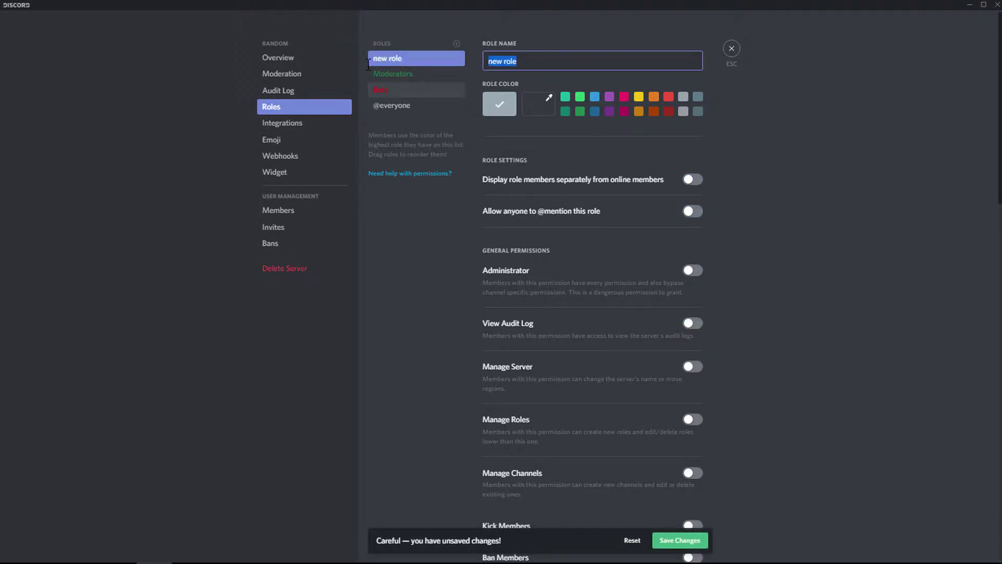
{"action": "type", "text": "Administrators"}
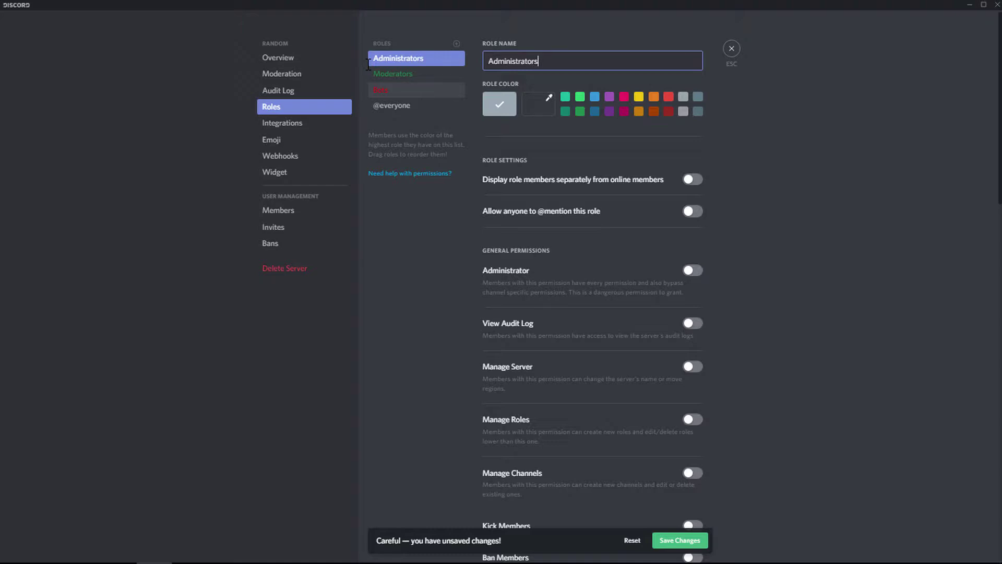
{"action": "left_click", "coordinate": [671, 541]}
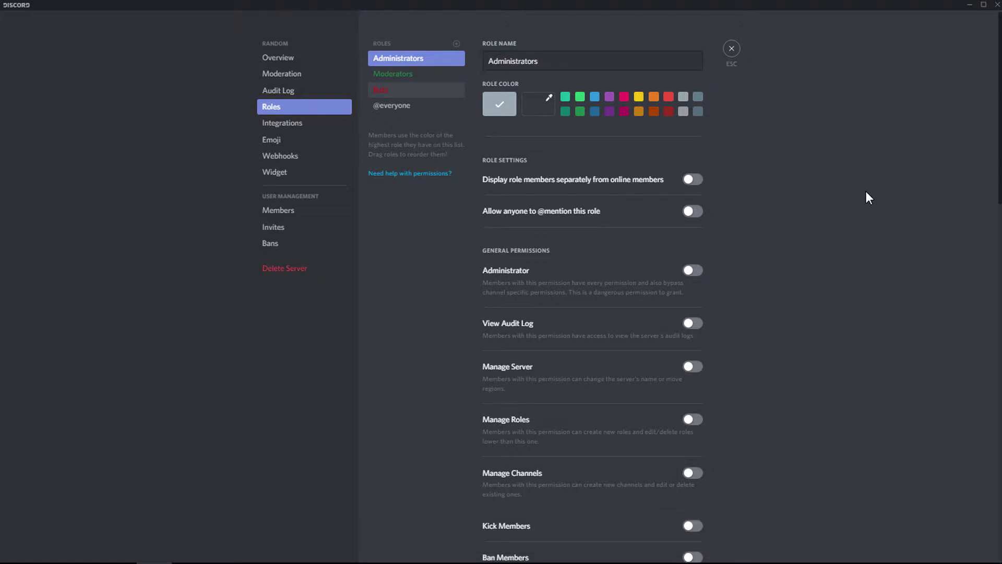
{"action": "left_click", "coordinate": [594, 100]}
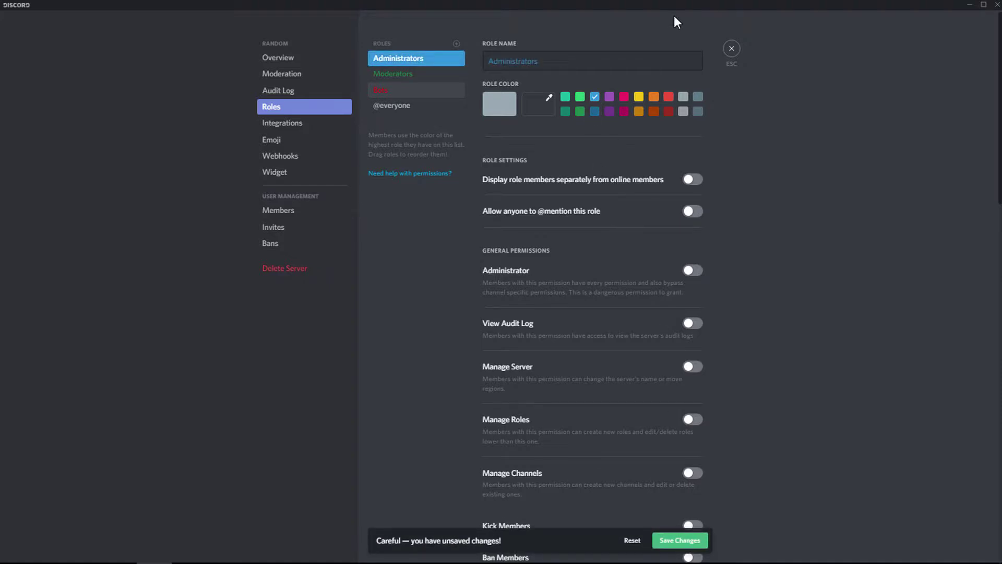
{"action": "left_click", "coordinate": [671, 547]}
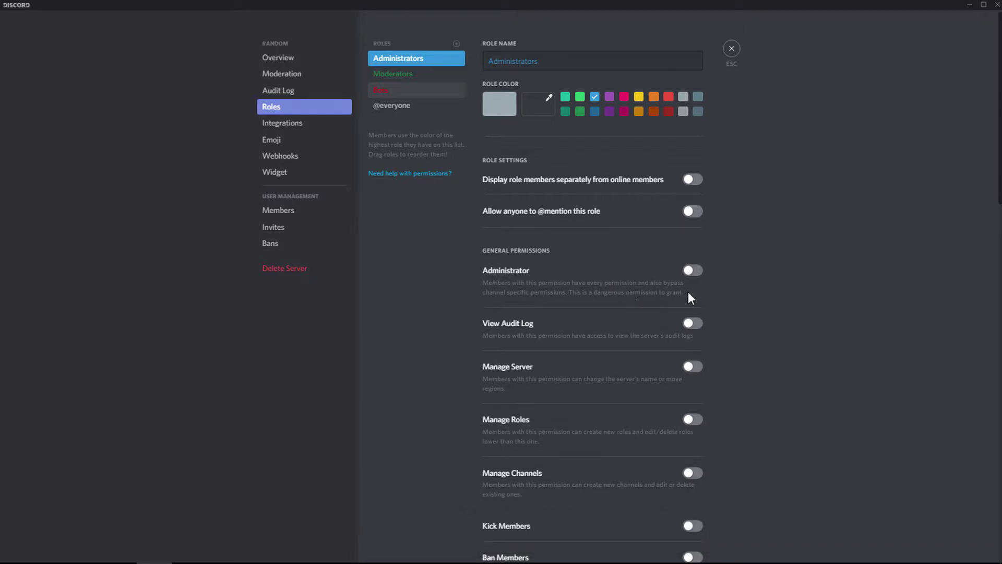
{"action": "left_click", "coordinate": [694, 274]}
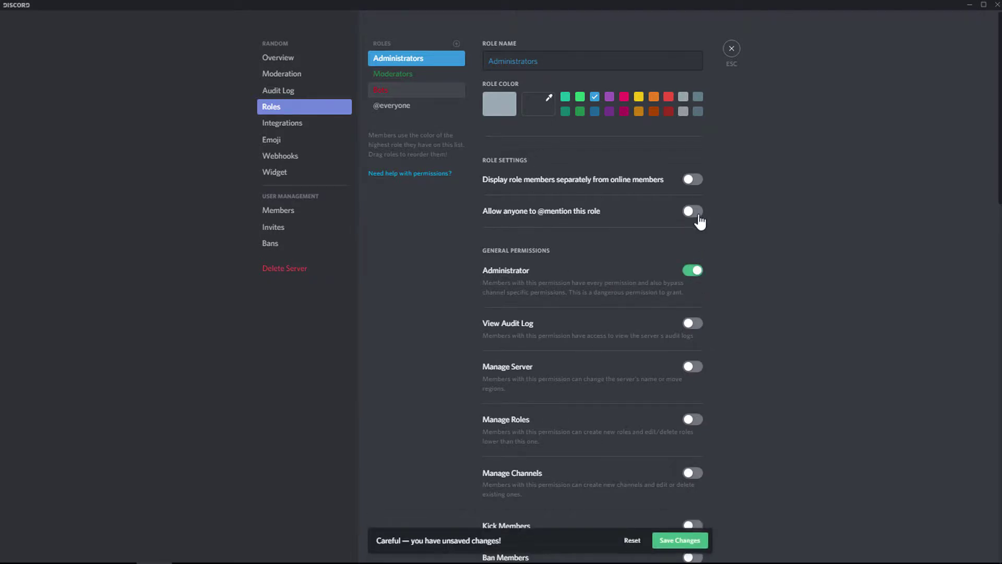
{"action": "left_click", "coordinate": [696, 213]}
{"action": "left_click", "coordinate": [694, 179]}
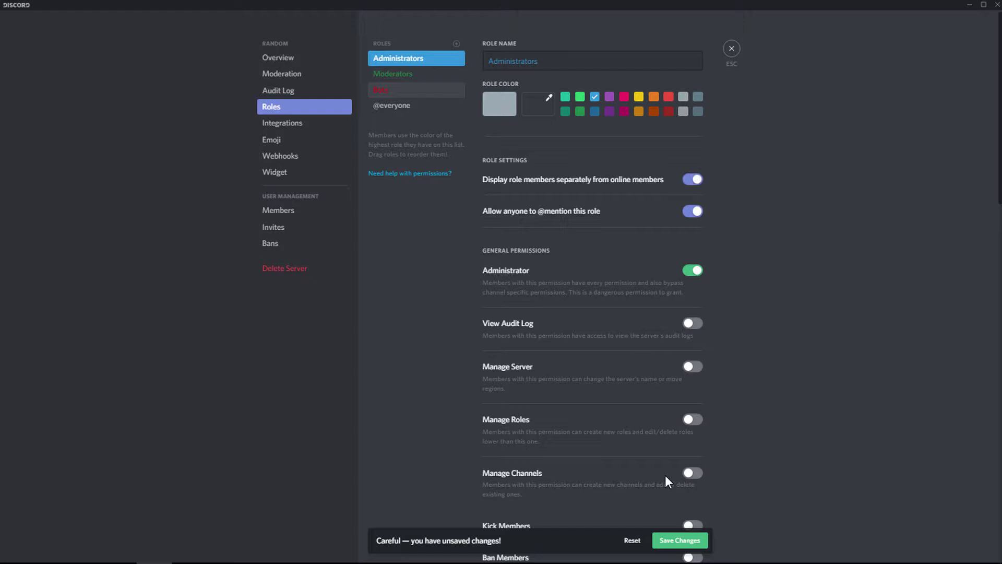
{"action": "left_click", "coordinate": [659, 546]}
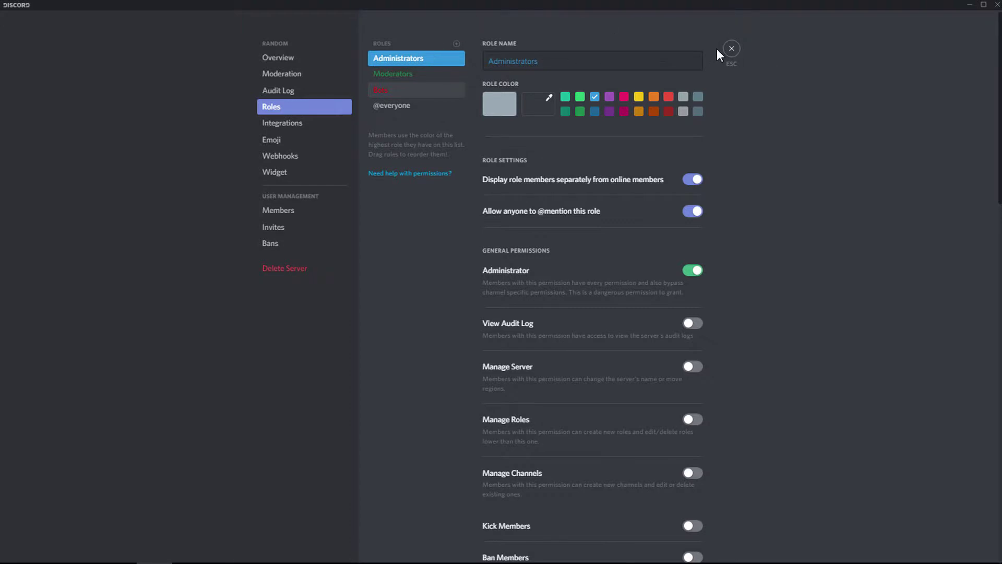
{"action": "left_click", "coordinate": [731, 49]}
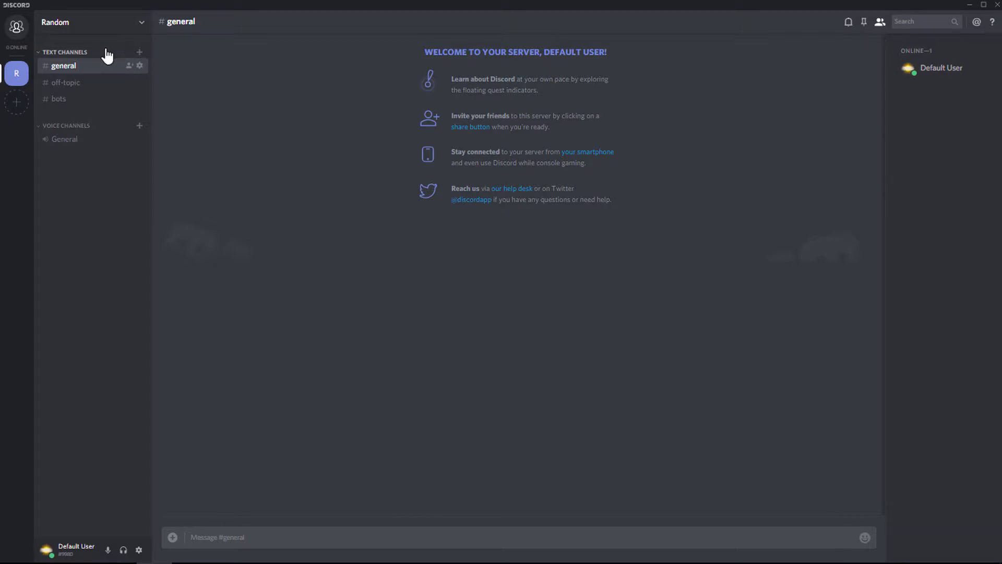
Open the permission settings of the Text Channels category
{"action": "right_click", "coordinate": [72, 53]}
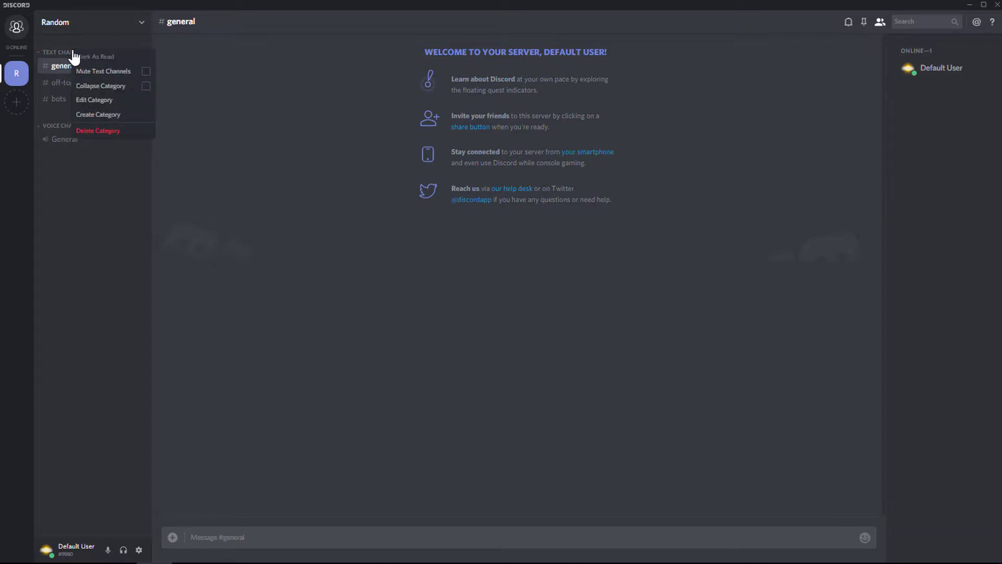
{"action": "left_click", "coordinate": [89, 101]}
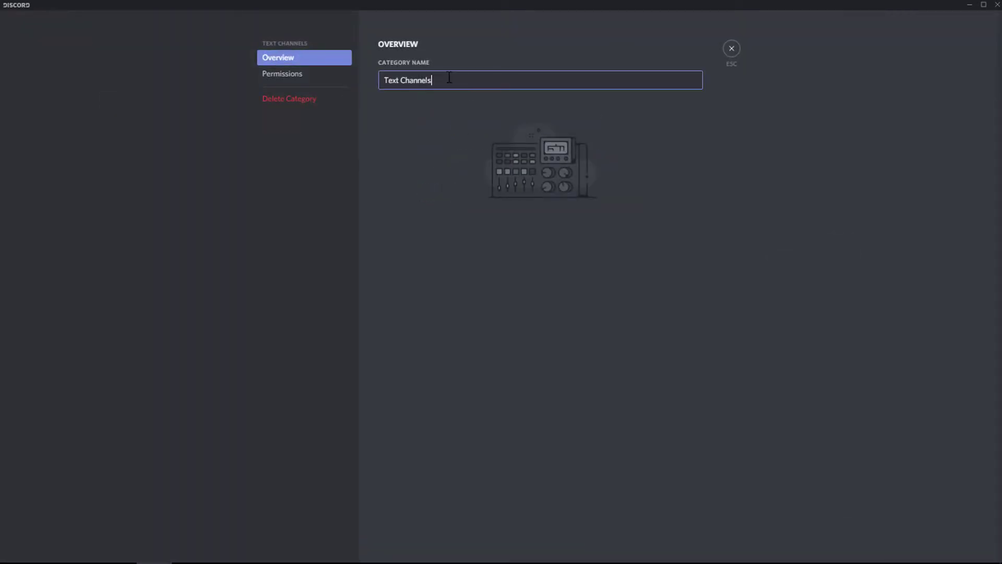
{"action": "key", "text": "ctrl+a"}
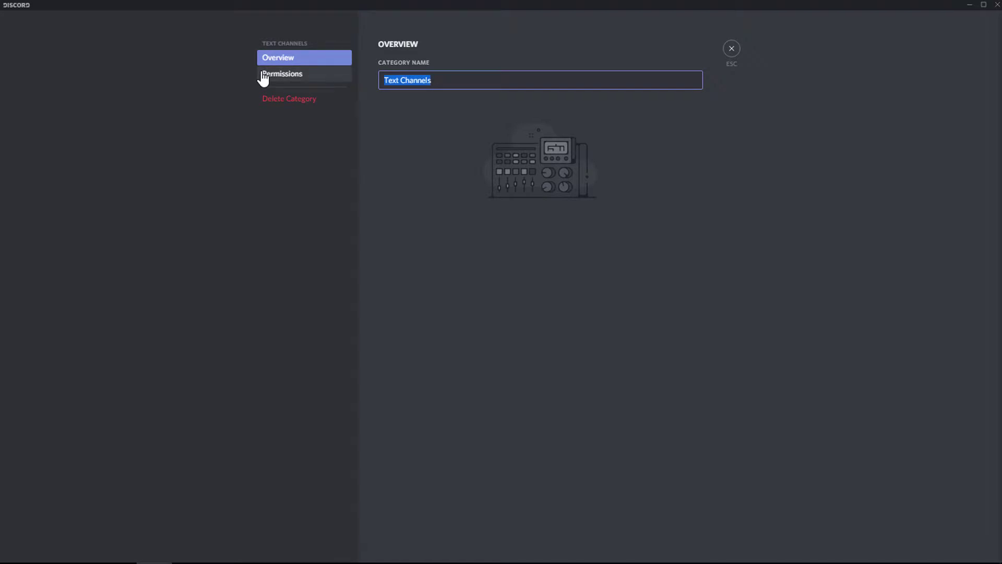
{"action": "left_click", "coordinate": [767, 131]}
{"action": "left_click", "coordinate": [329, 77]}
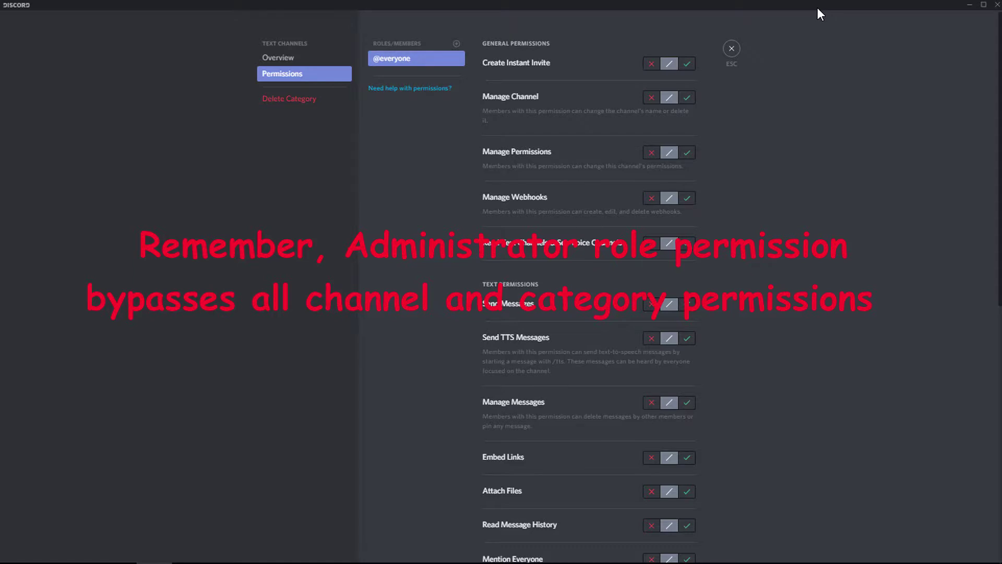
{"action": "left_click", "coordinate": [687, 64]}
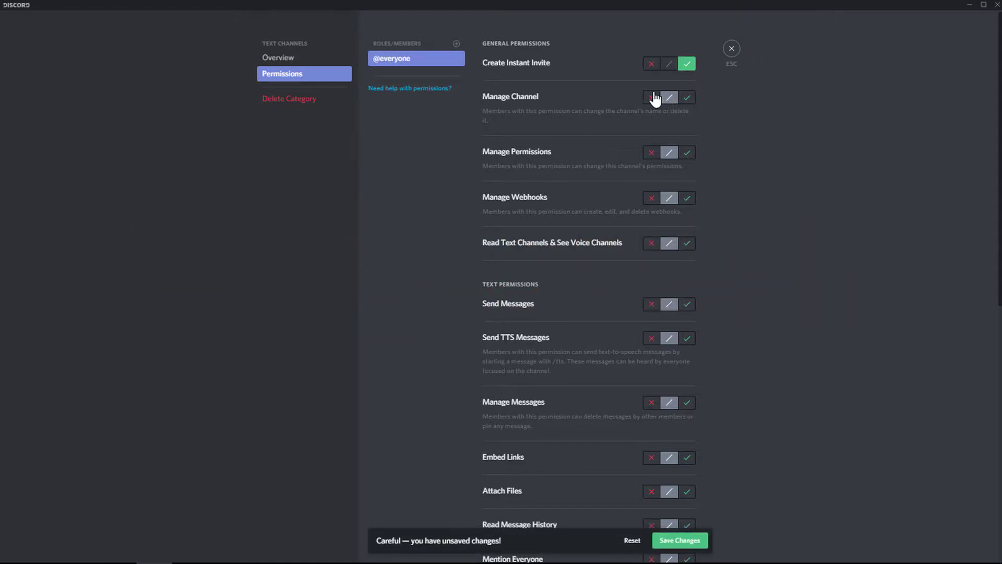
{"action": "left_click", "coordinate": [652, 97]}
{"action": "left_click", "coordinate": [650, 154]}
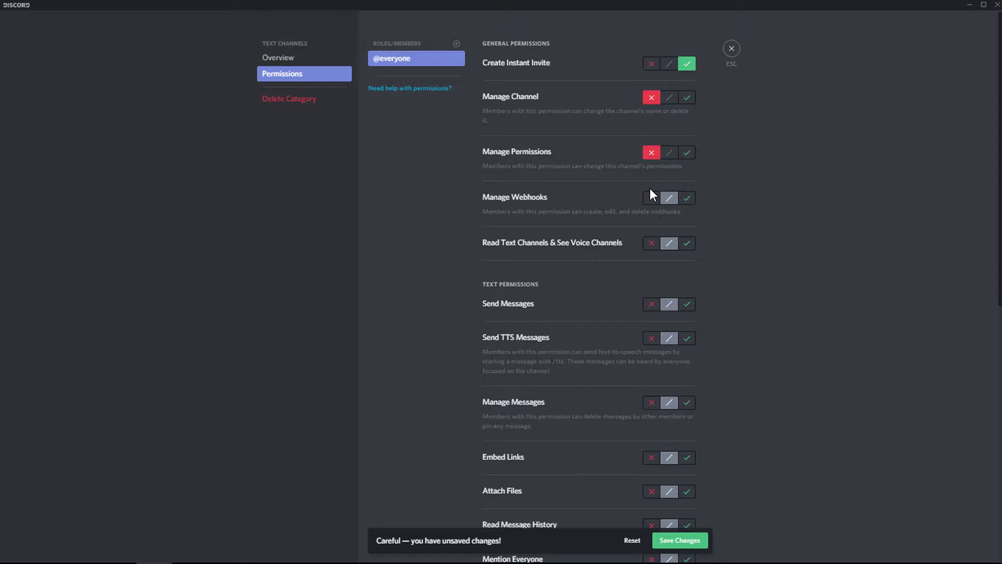
{"action": "left_click", "coordinate": [651, 198]}
{"action": "left_click", "coordinate": [683, 245]}
{"action": "scroll", "coordinate": [682, 250], "scroll_direction": "down", "scroll_amount": 3}
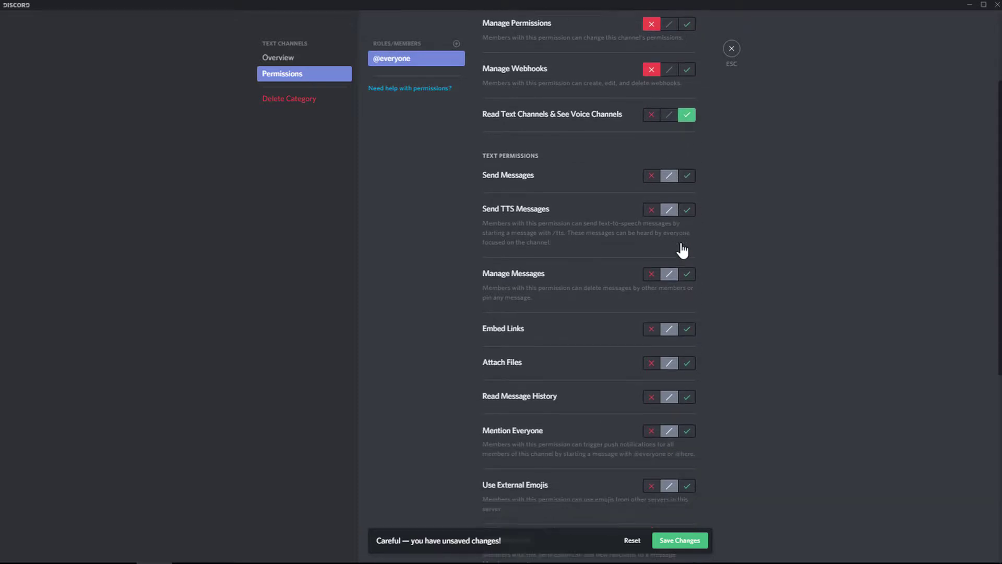
{"action": "left_click", "coordinate": [686, 148]}
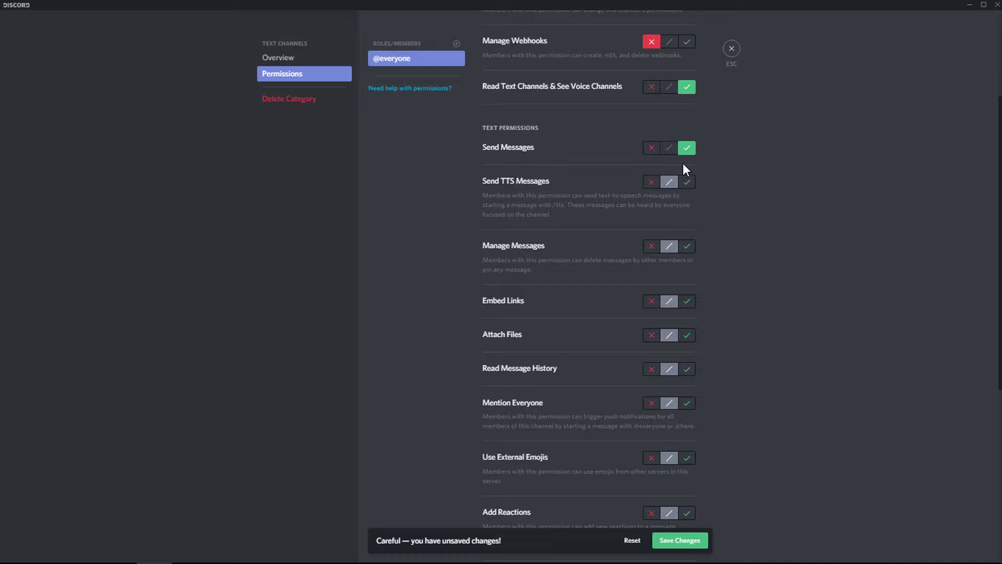
{"action": "left_click", "coordinate": [651, 184]}
{"action": "left_click", "coordinate": [652, 247]}
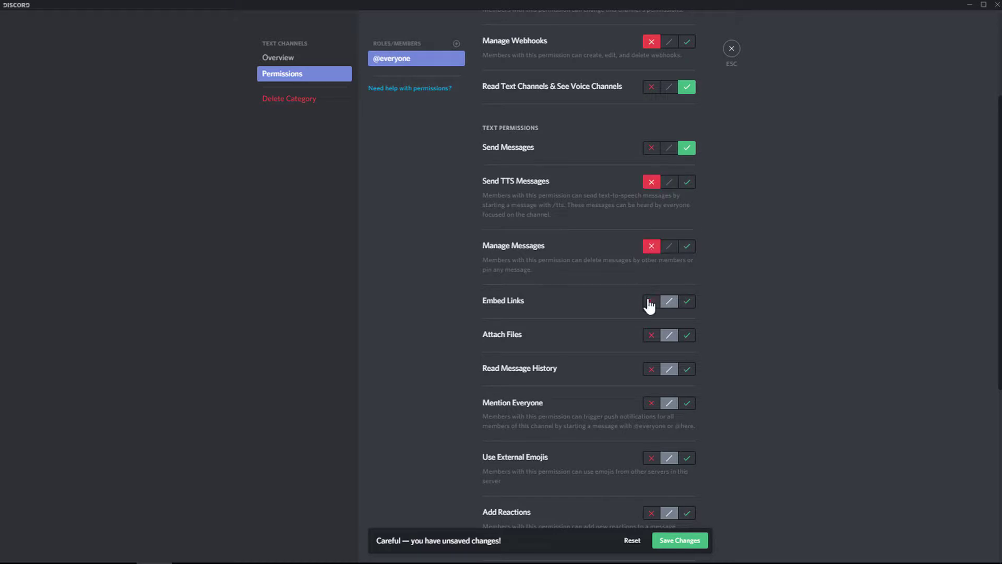
{"action": "left_click", "coordinate": [687, 303]}
{"action": "left_click", "coordinate": [686, 368]}
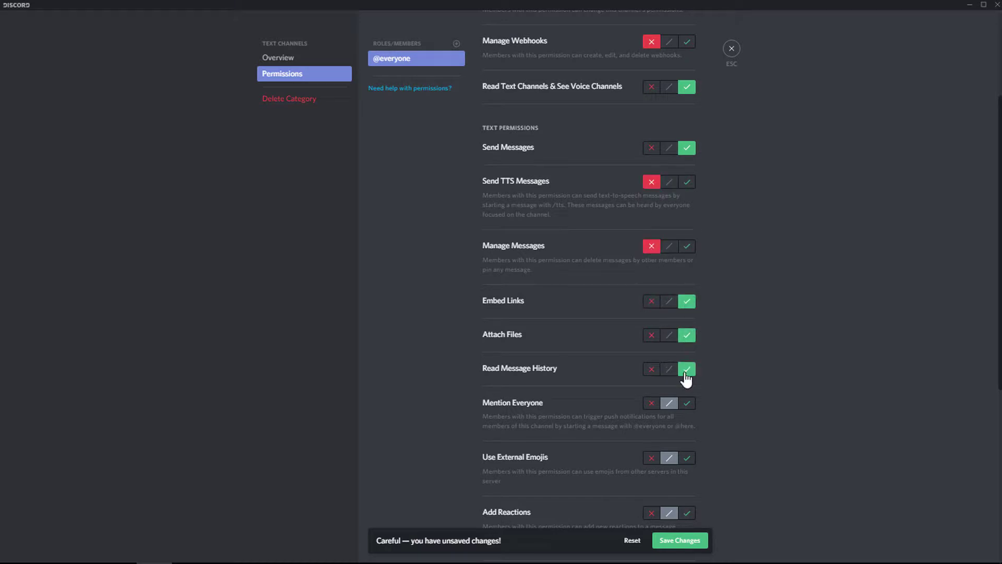
{"action": "left_click", "coordinate": [652, 404]}
{"action": "scroll", "coordinate": [652, 406], "scroll_direction": "down", "scroll_amount": 4}
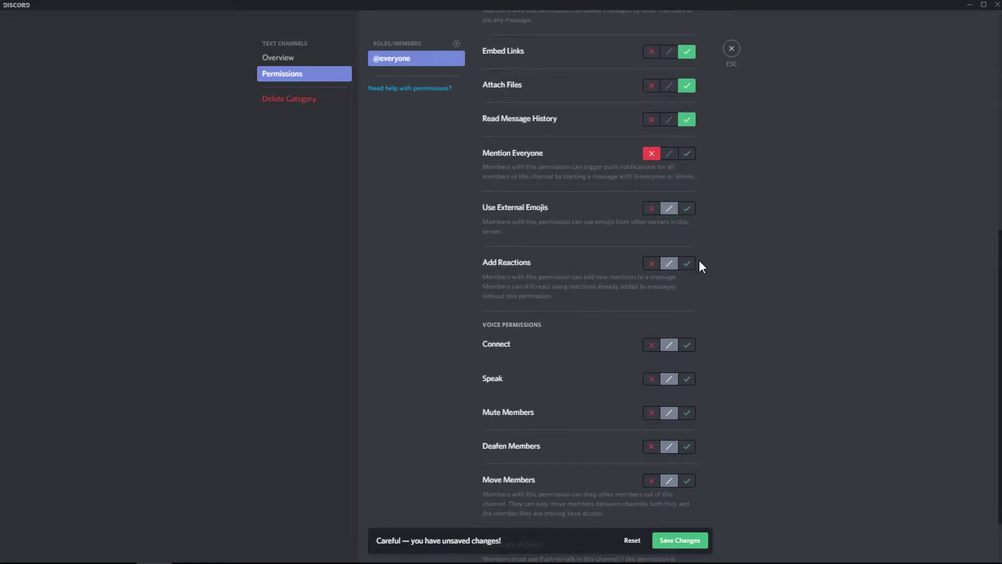
{"action": "left_click", "coordinate": [687, 263]}
{"action": "left_click", "coordinate": [686, 208]}
{"action": "scroll", "coordinate": [686, 211], "scroll_direction": "down", "scroll_amount": 2}
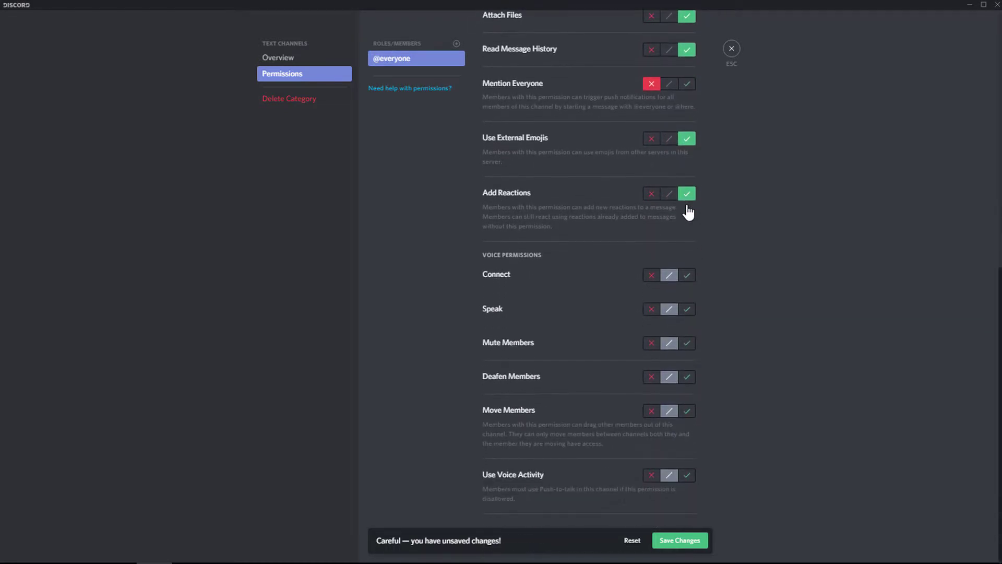
{"action": "left_click", "coordinate": [686, 277]}
{"action": "left_click", "coordinate": [687, 310]}
{"action": "left_click", "coordinate": [653, 343]}
{"action": "left_click", "coordinate": [651, 378]}
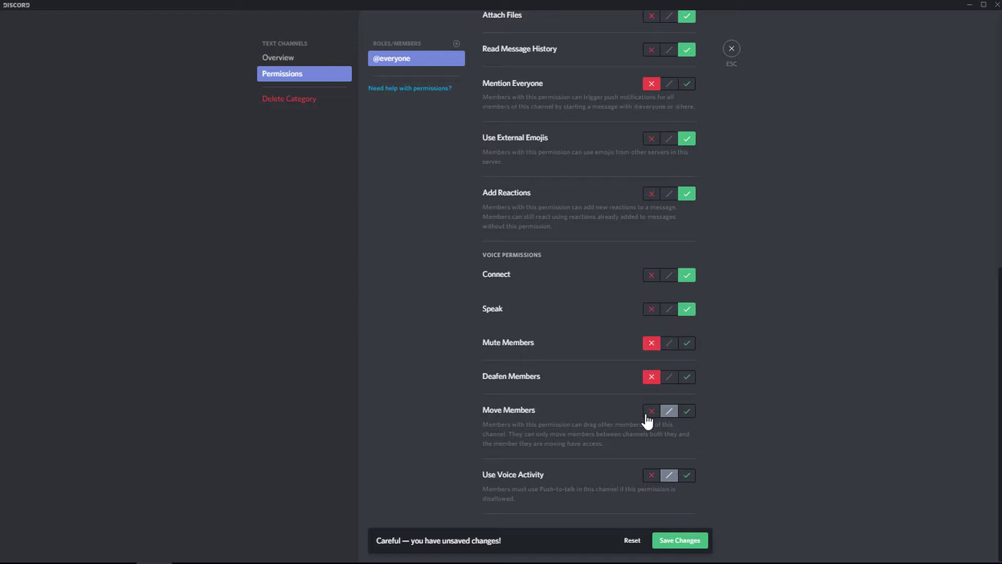
{"action": "left_click", "coordinate": [650, 412]}
{"action": "left_click", "coordinate": [687, 475]}
{"action": "left_click", "coordinate": [679, 540]}
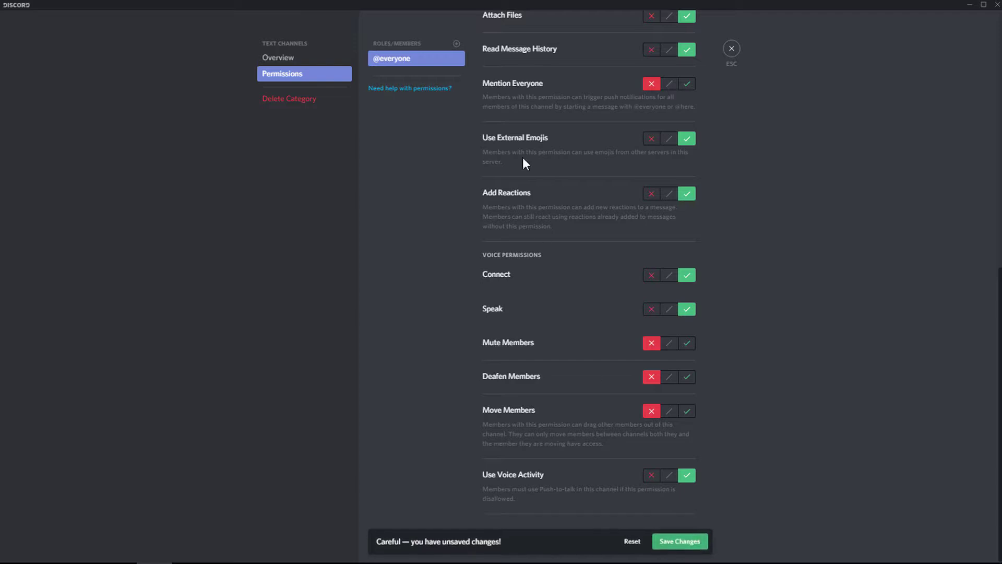
Add Moderators to the category permissions, allowing Create Instant Invite and Read Text Channels & See Voice Channels and denying Manage Channel, Manage Permissions and Manage Webhooks
{"action": "left_click", "coordinate": [457, 45]}
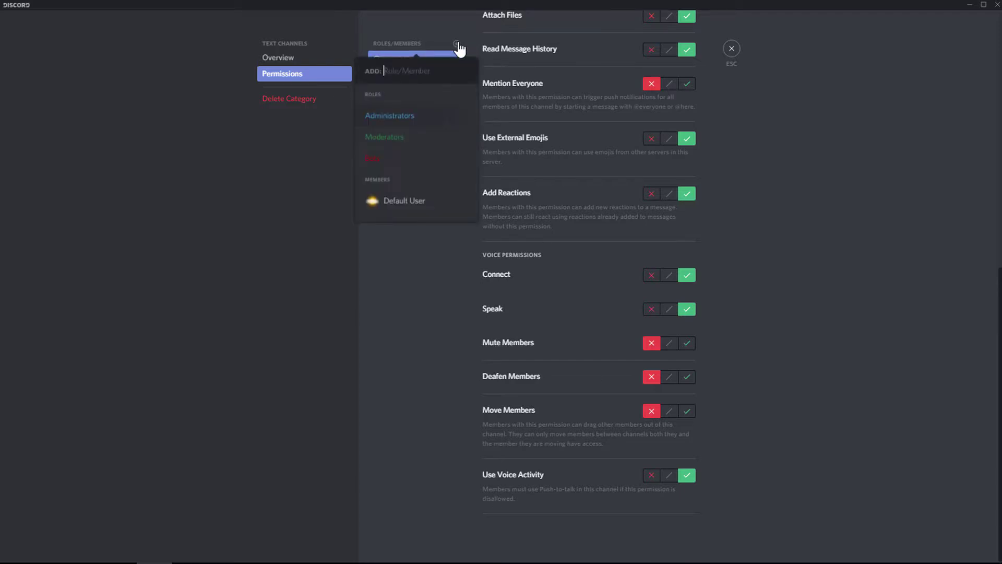
{"action": "left_click", "coordinate": [410, 139]}
{"action": "scroll", "coordinate": [584, 133], "scroll_direction": "up", "scroll_amount": 10}
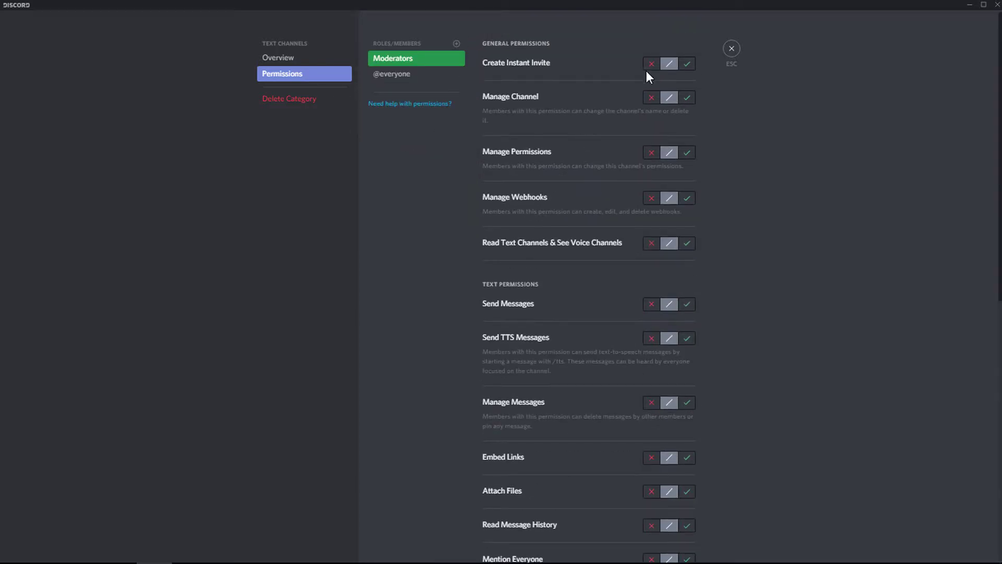
{"action": "left_click", "coordinate": [686, 65]}
{"action": "left_click", "coordinate": [653, 98]}
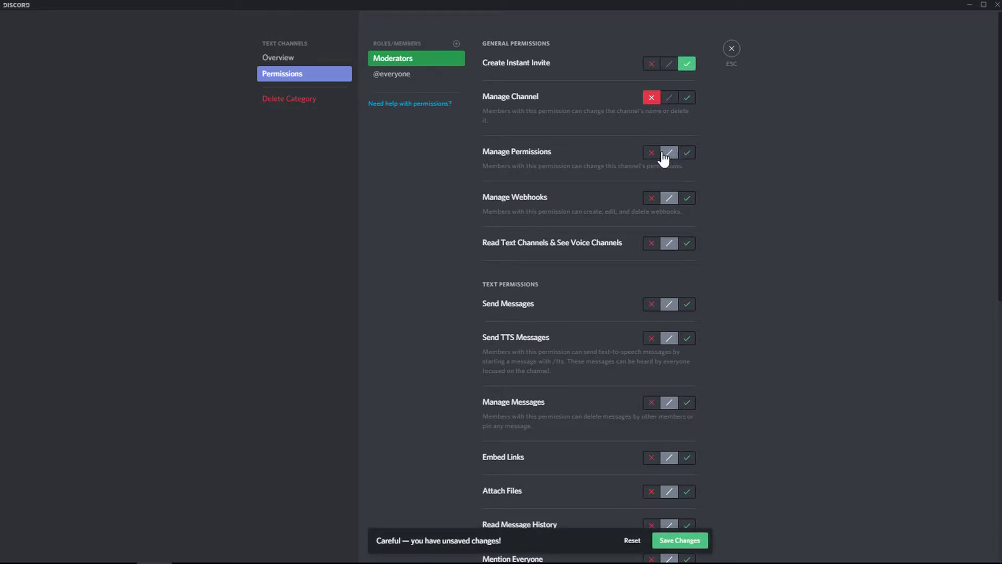
{"action": "left_click", "coordinate": [649, 153]}
{"action": "left_click", "coordinate": [650, 199]}
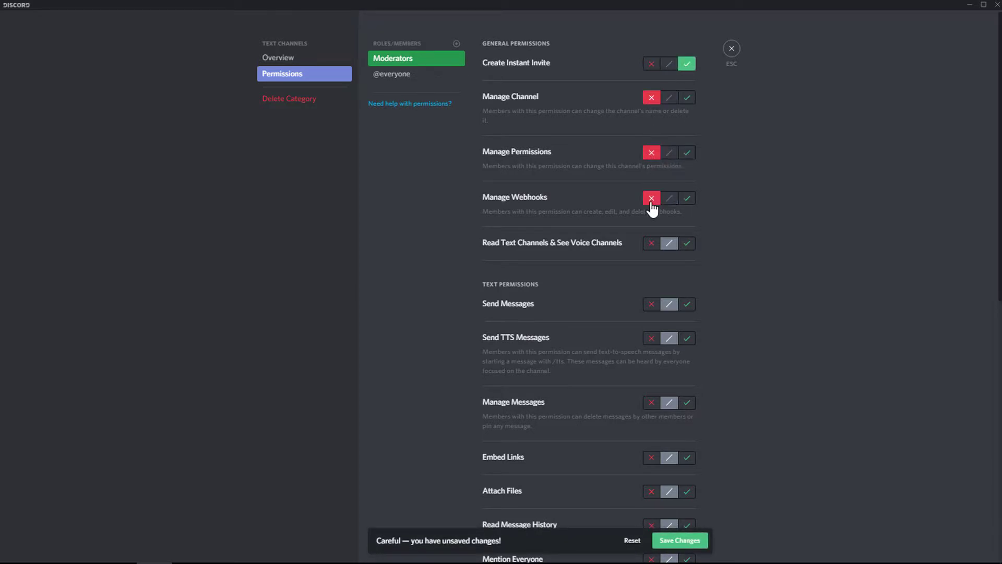
{"action": "left_click", "coordinate": [687, 244]}
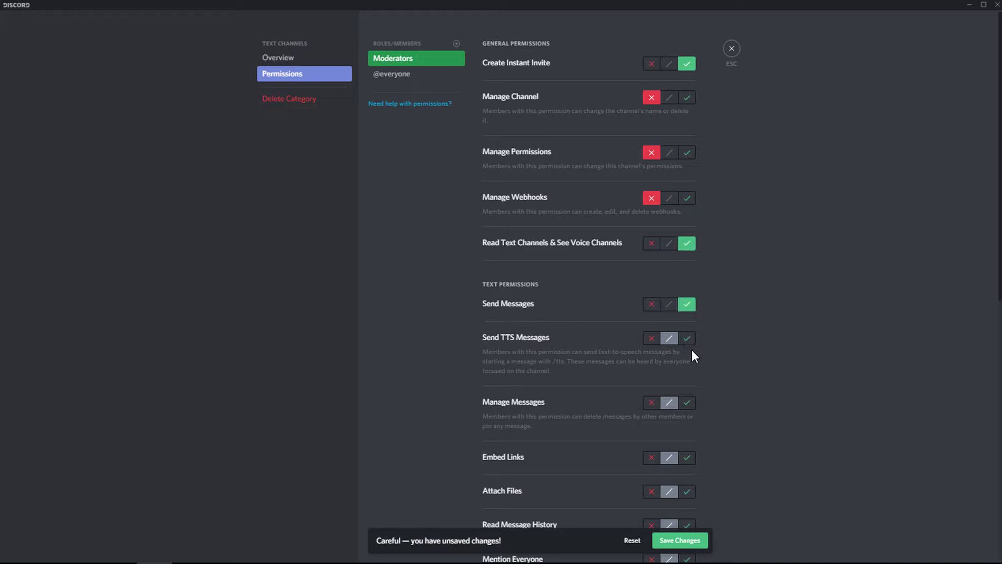
For Moderators, allow all the text permissions of the category except Mention Everyone, and deny that one
{"action": "left_click", "coordinate": [687, 403]}
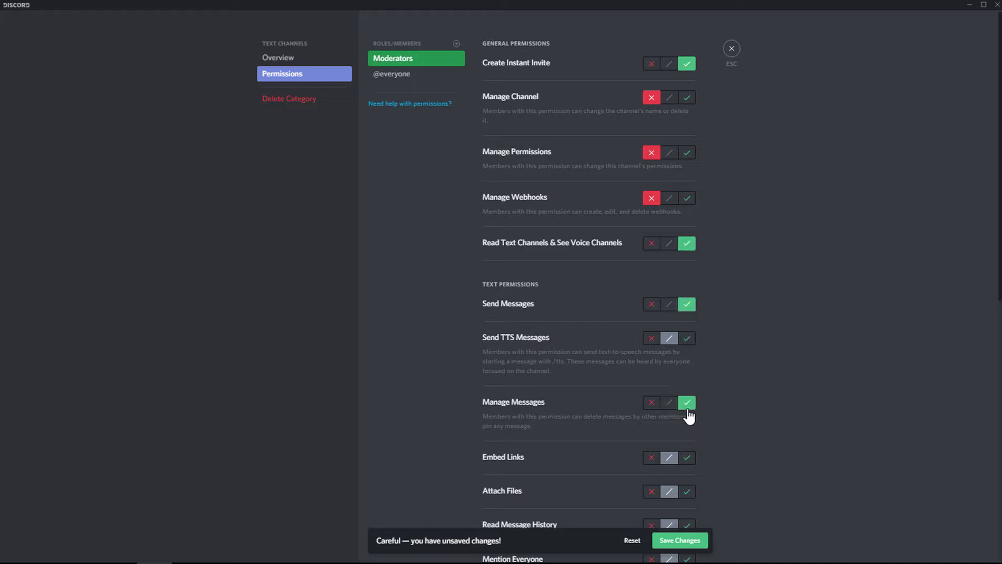
{"action": "left_click", "coordinate": [687, 338]}
{"action": "scroll", "coordinate": [690, 339], "scroll_direction": "down", "scroll_amount": 5}
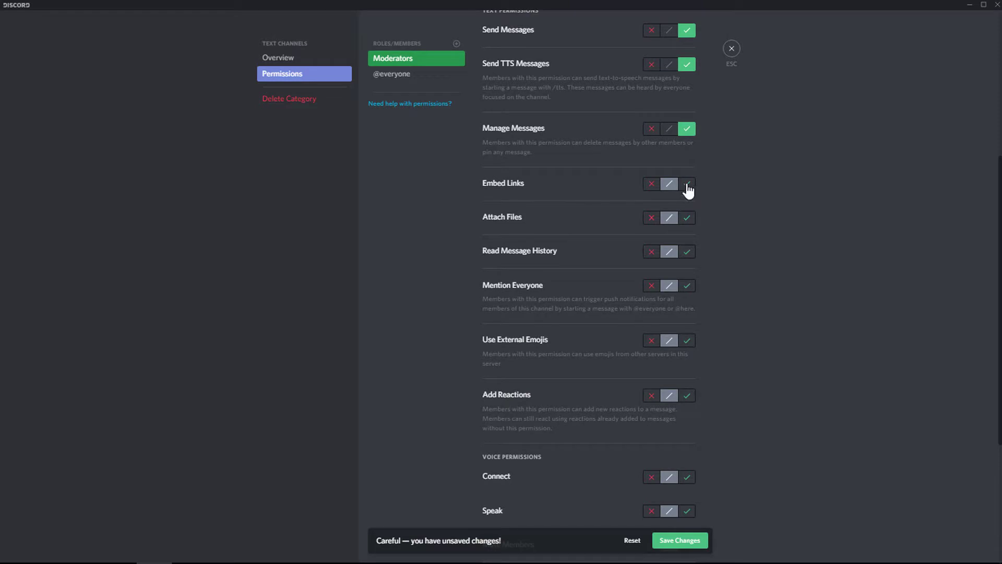
{"action": "left_click", "coordinate": [687, 184]}
{"action": "left_click", "coordinate": [687, 253]}
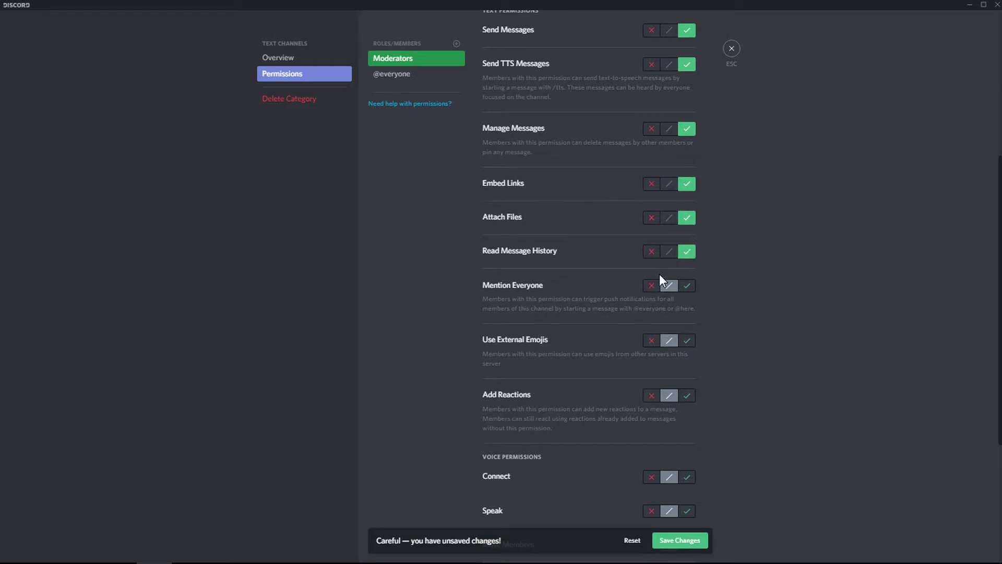
{"action": "left_click", "coordinate": [651, 290]}
{"action": "left_click", "coordinate": [686, 342]}
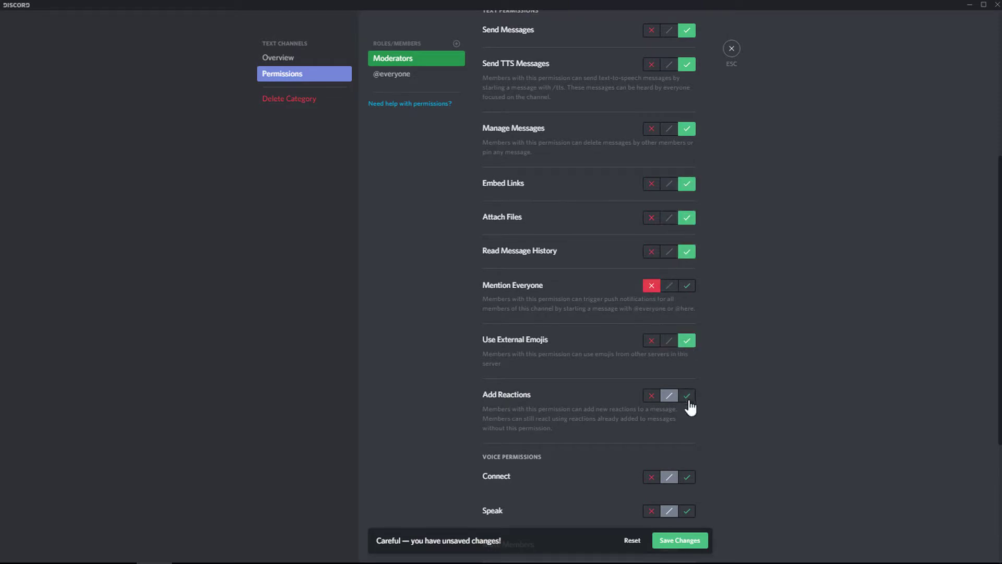
{"action": "left_click", "coordinate": [687, 398]}
Allow all the voice permissions for Moderators, save the changes and close the category settings
{"action": "scroll", "coordinate": [689, 405], "scroll_direction": "down", "scroll_amount": 4}
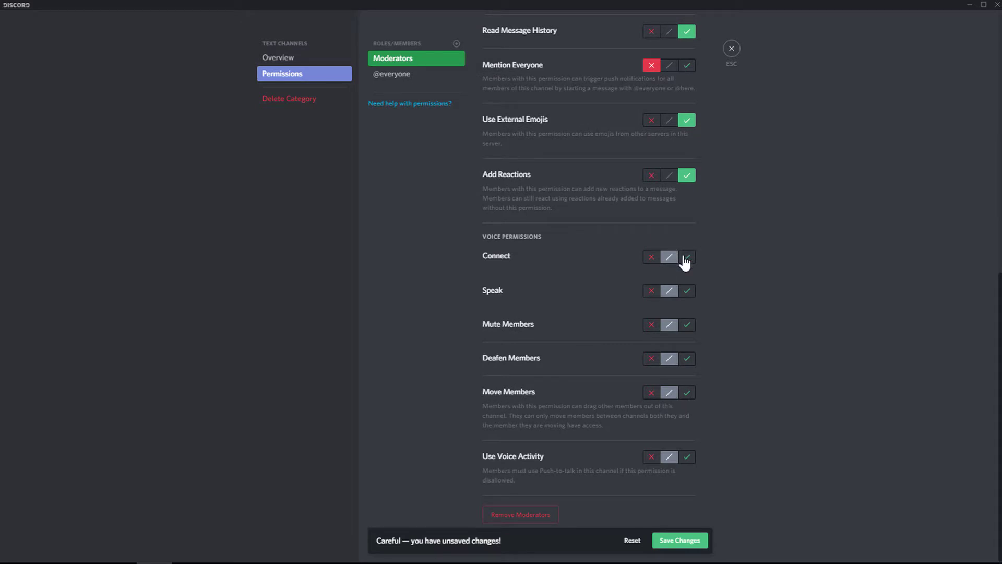
{"action": "left_click", "coordinate": [685, 292]}
{"action": "left_click", "coordinate": [686, 358]}
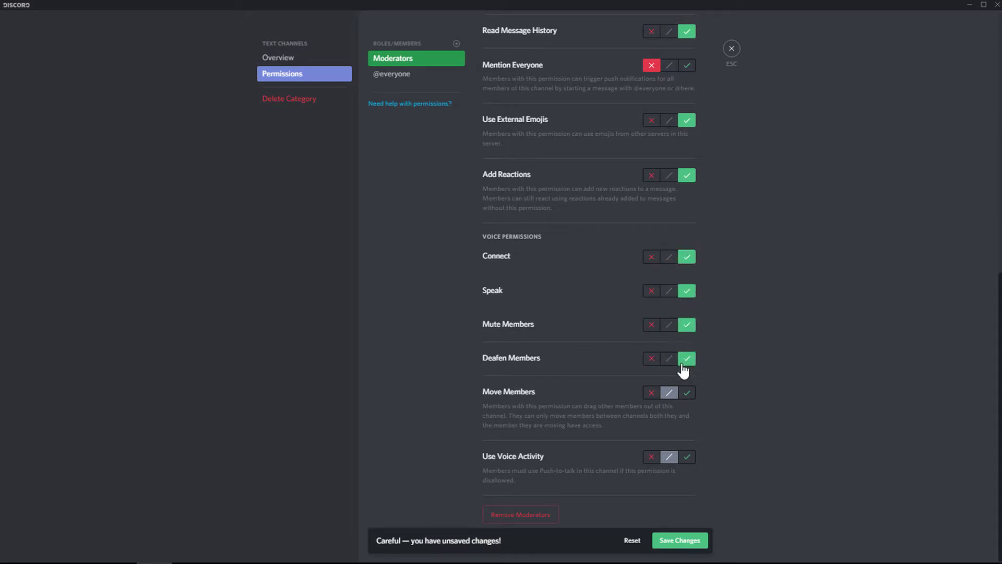
{"action": "left_click", "coordinate": [686, 393]}
{"action": "left_click", "coordinate": [687, 462]}
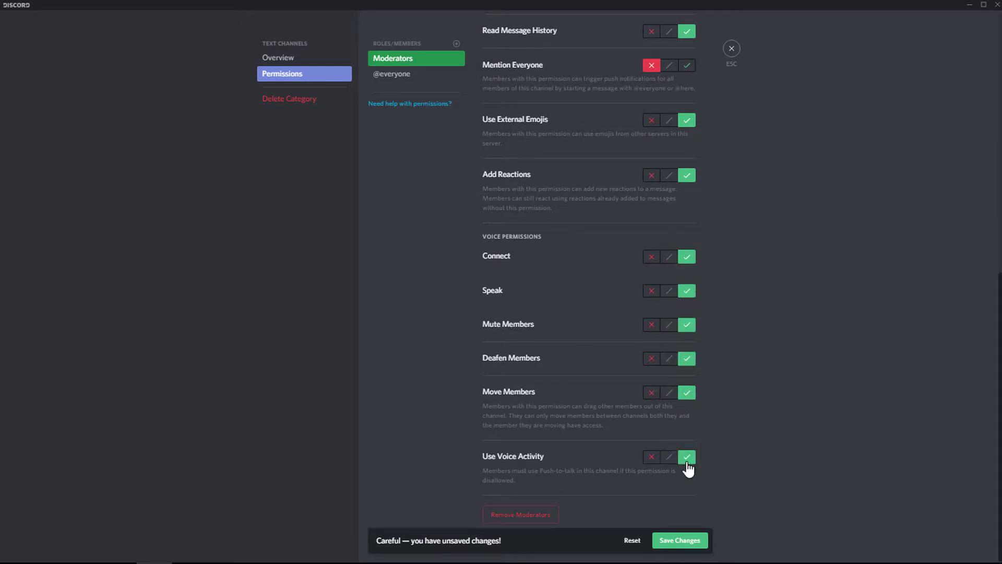
{"action": "left_click", "coordinate": [681, 542]}
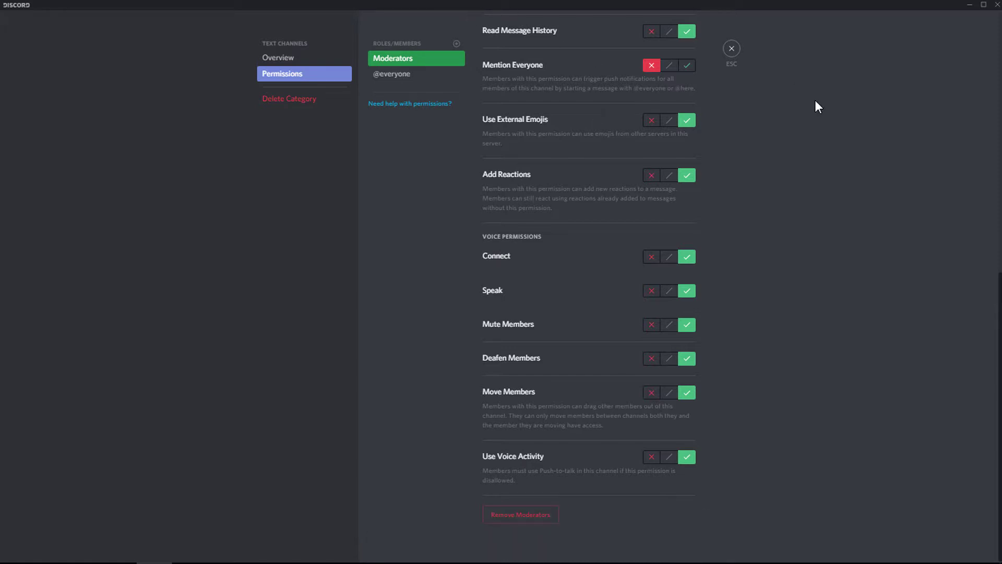
{"action": "left_click", "coordinate": [730, 52]}
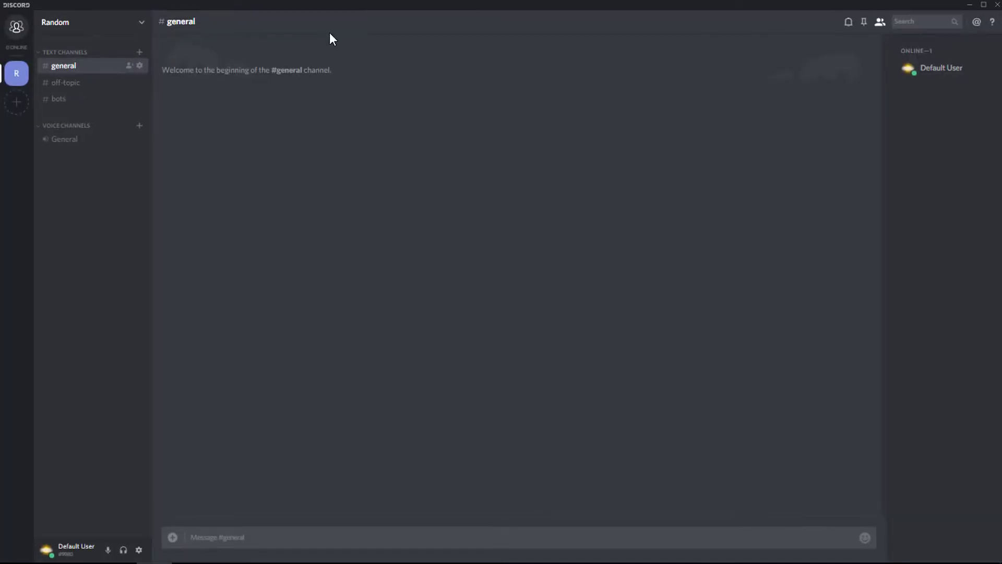
{"action": "left_click", "coordinate": [139, 66]}
{"action": "left_click", "coordinate": [282, 75]}
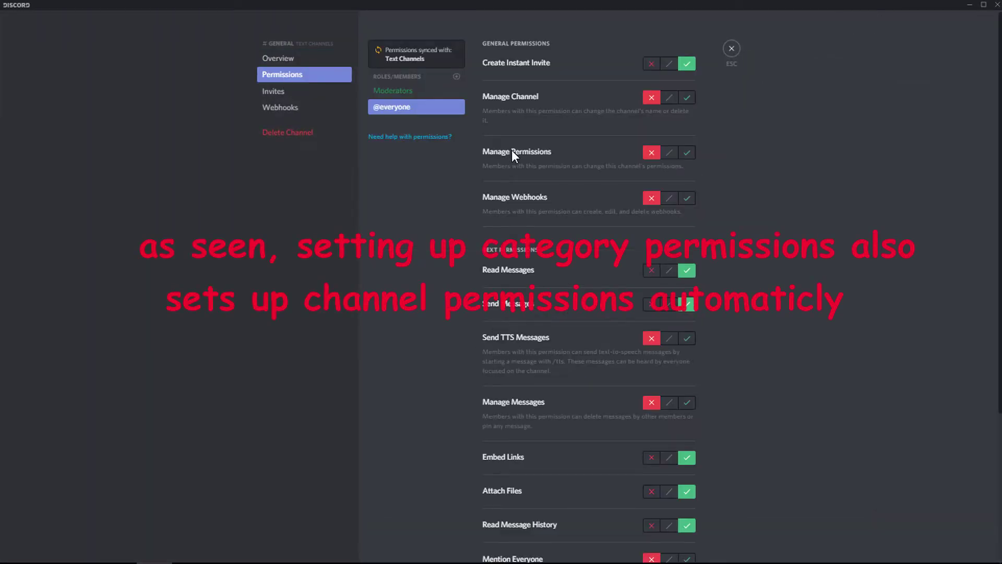
{"action": "scroll", "coordinate": [511, 146], "scroll_direction": "down", "scroll_amount": 4}
{"action": "scroll", "coordinate": [512, 148], "scroll_direction": "up", "scroll_amount": 4}
{"action": "left_click", "coordinate": [731, 48]}
{"action": "left_click", "coordinate": [138, 82]}
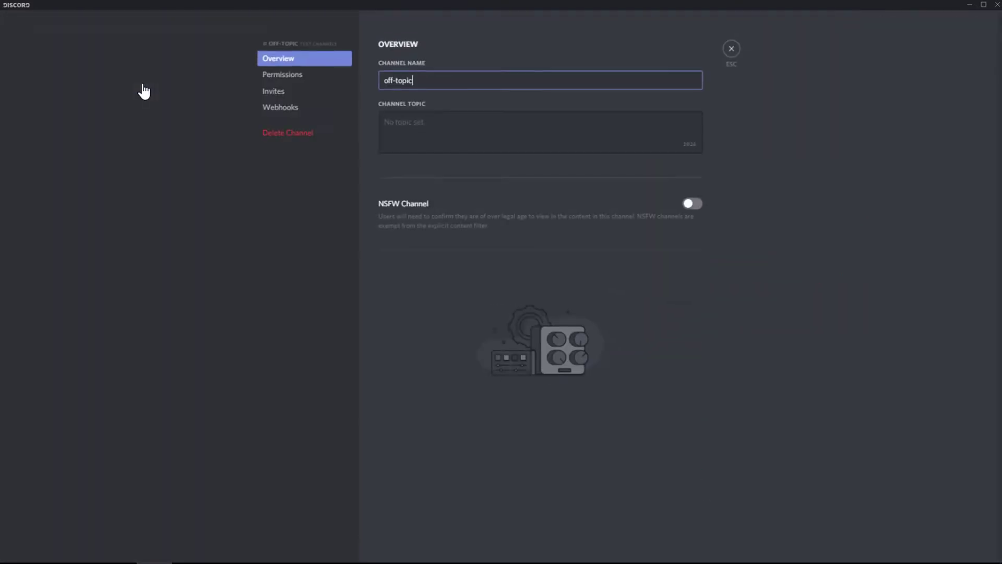
{"action": "left_click", "coordinate": [293, 78]}
{"action": "scroll", "coordinate": [559, 174], "scroll_direction": "down", "scroll_amount": 4}
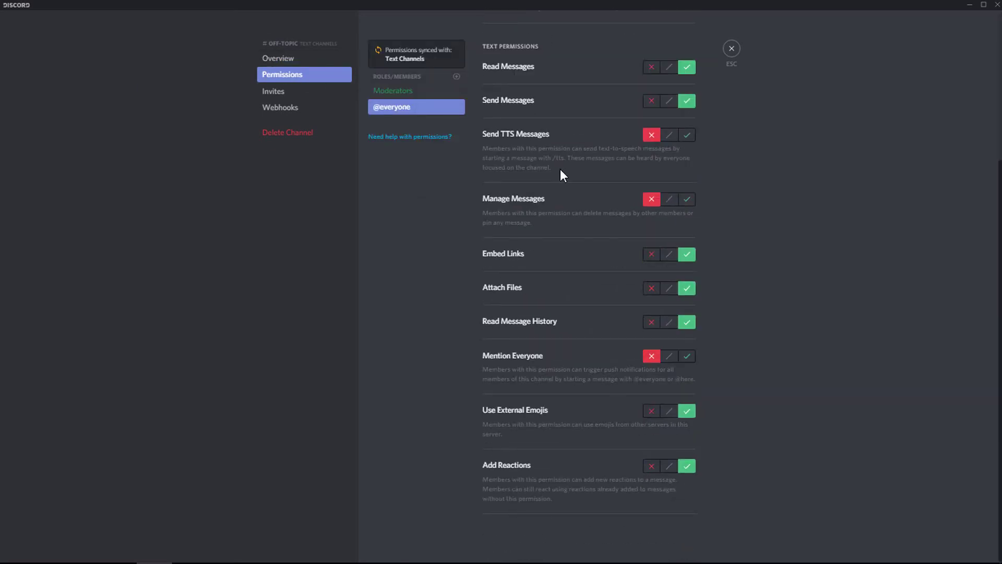
{"action": "scroll", "coordinate": [560, 174], "scroll_direction": "up", "scroll_amount": 4}
{"action": "left_click", "coordinate": [424, 89]}
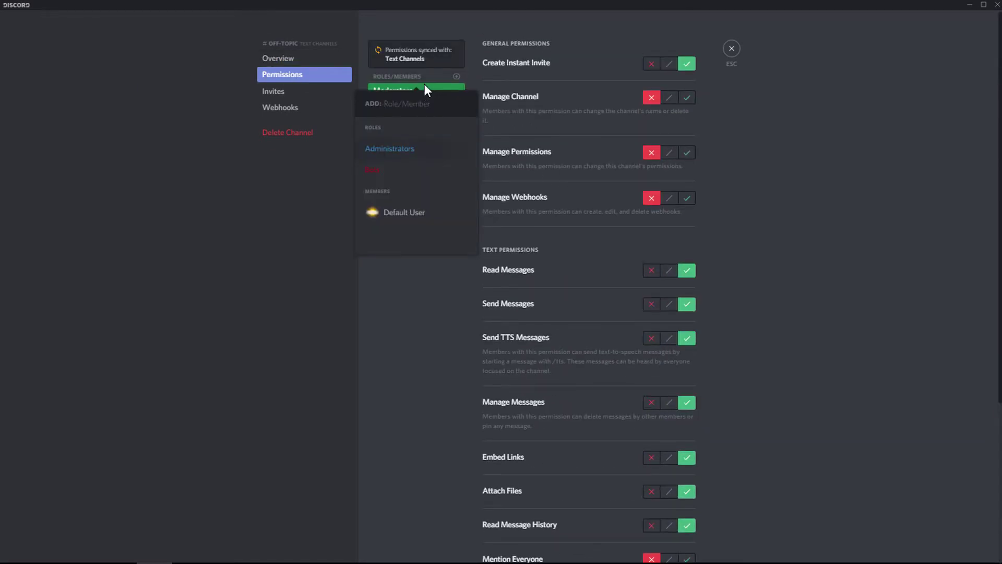
{"action": "scroll", "coordinate": [617, 289], "scroll_direction": "down", "scroll_amount": 4}
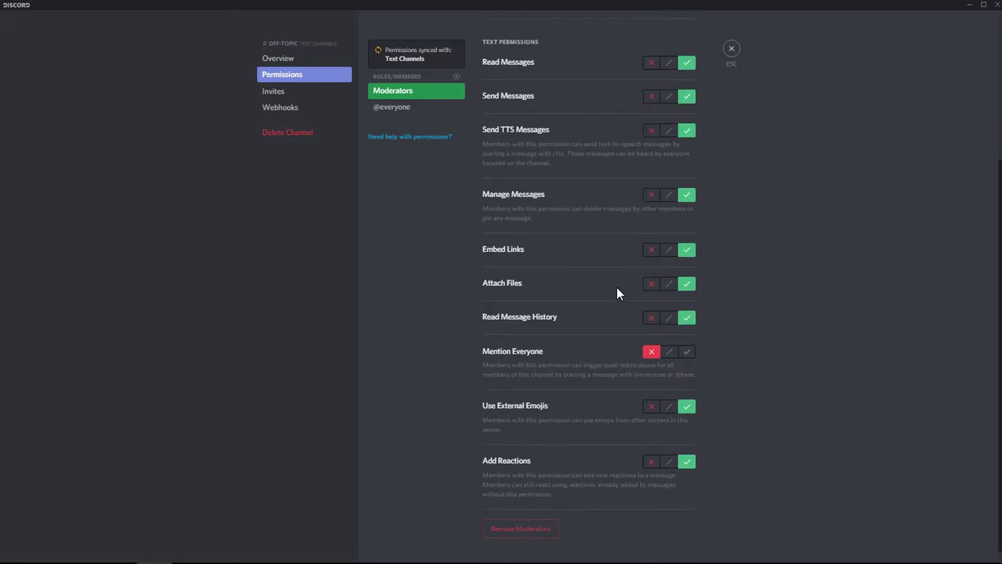
{"action": "scroll", "coordinate": [618, 290], "scroll_direction": "up", "scroll_amount": 4}
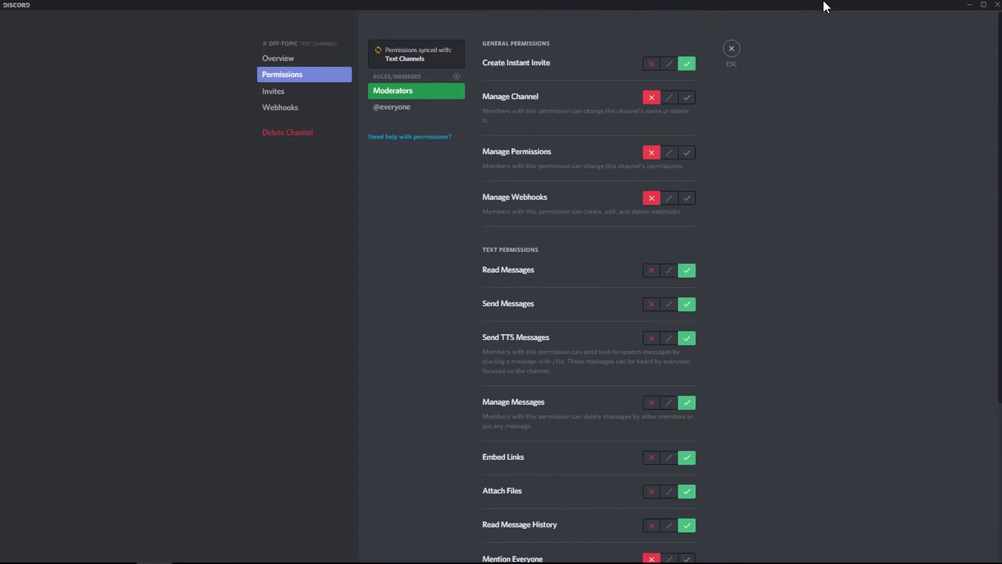
{"action": "left_click", "coordinate": [731, 49]}
Create a private category named Logs that only the Moderators and Administrators roles can access
{"action": "left_click", "coordinate": [149, 26]}
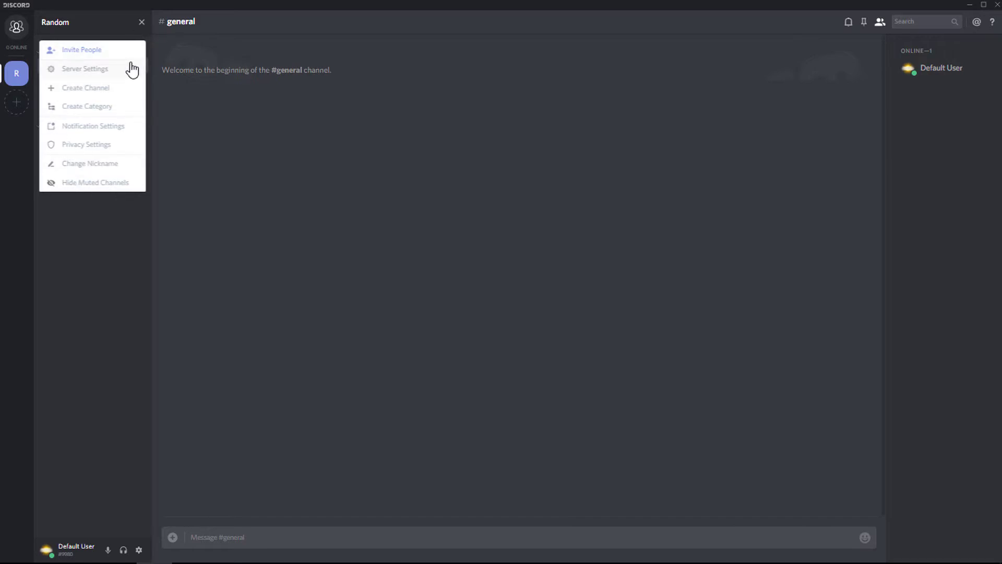
{"action": "left_click", "coordinate": [116, 112]}
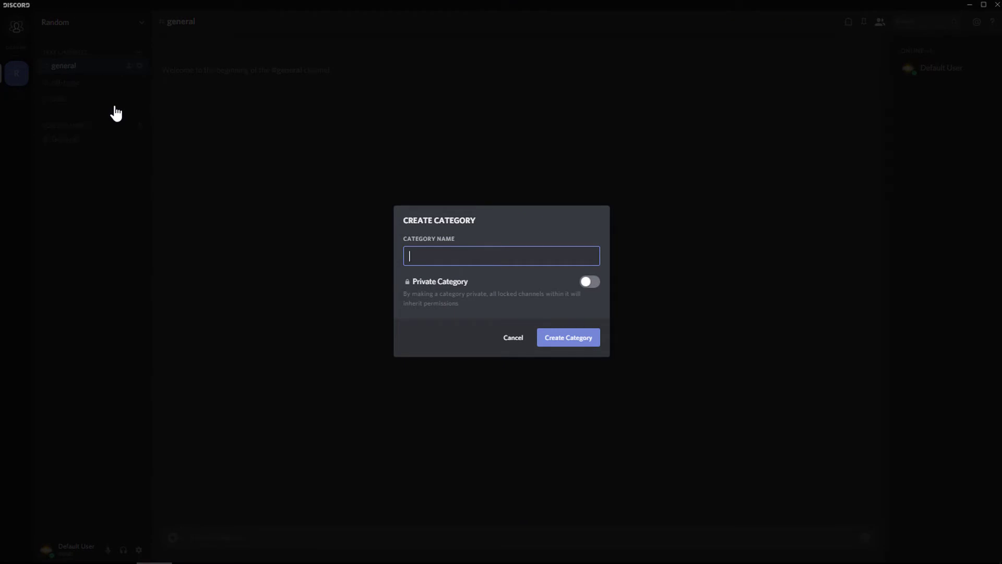
{"action": "type", "text": "Logs"}
{"action": "left_click", "coordinate": [587, 282]}
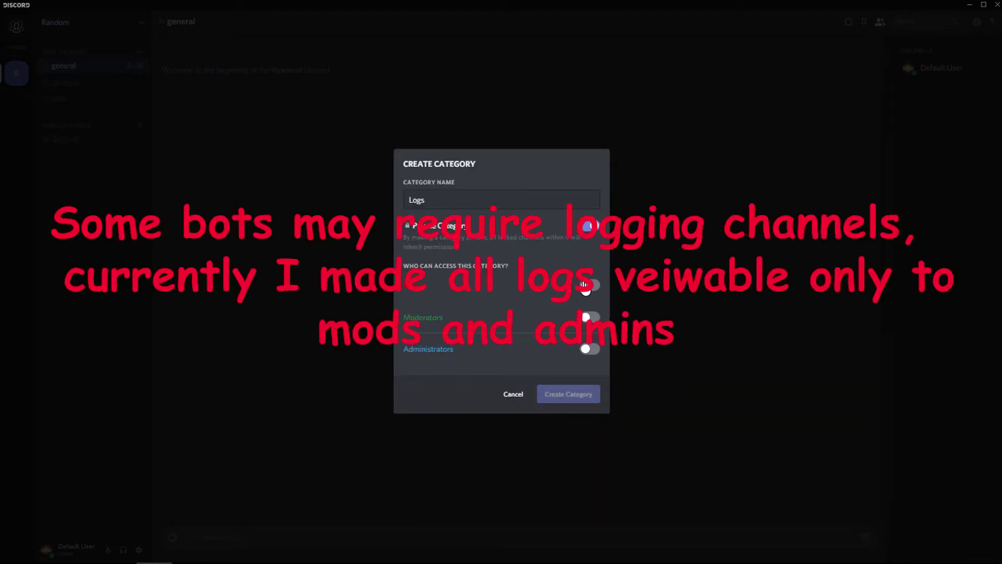
{"action": "left_click", "coordinate": [590, 316]}
{"action": "left_click", "coordinate": [589, 349]}
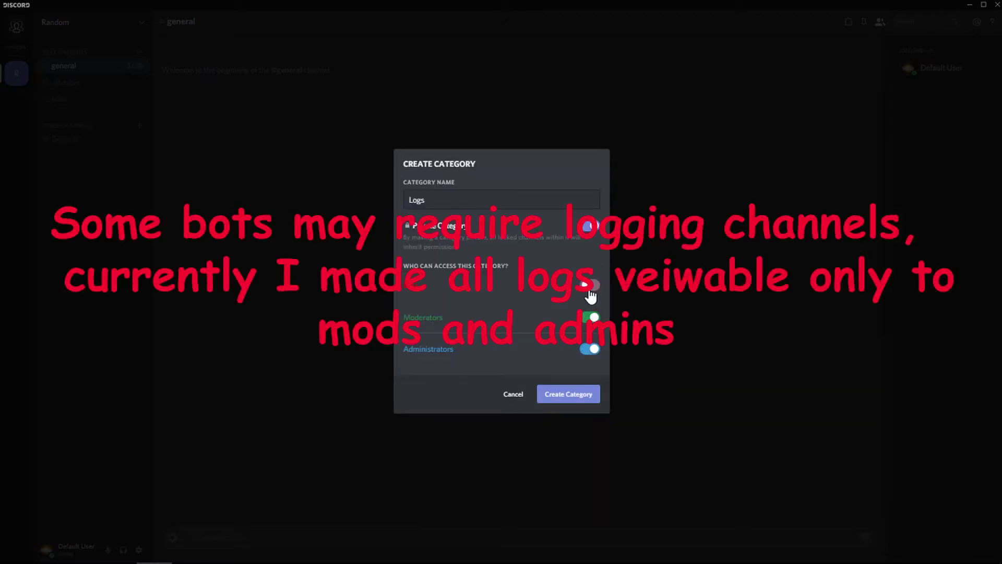
{"action": "left_click", "coordinate": [577, 396]}
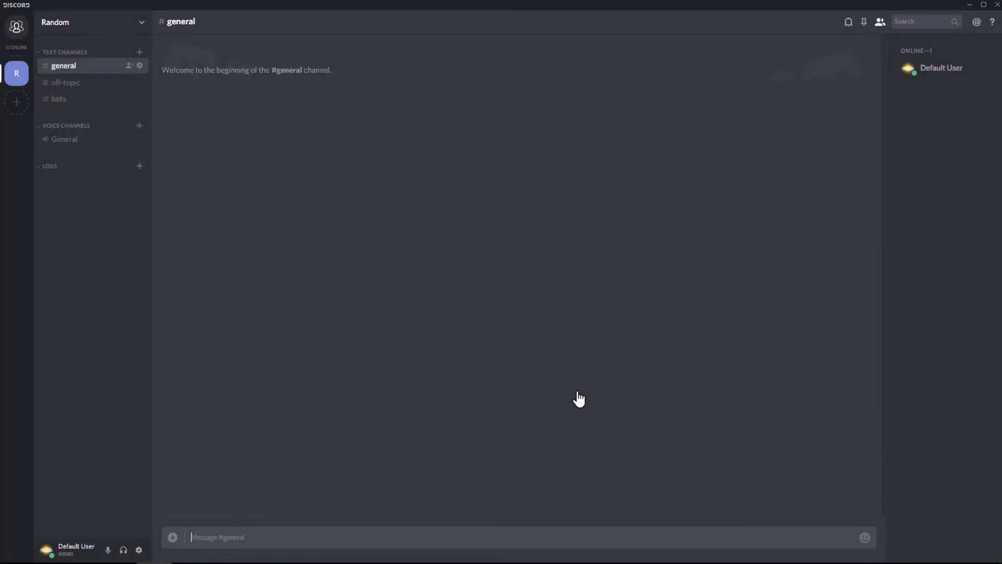
Create two text channels named mod-logs and chat-logs in the Logs category
{"action": "left_click", "coordinate": [140, 166]}
{"action": "type", "text": "mod-"}
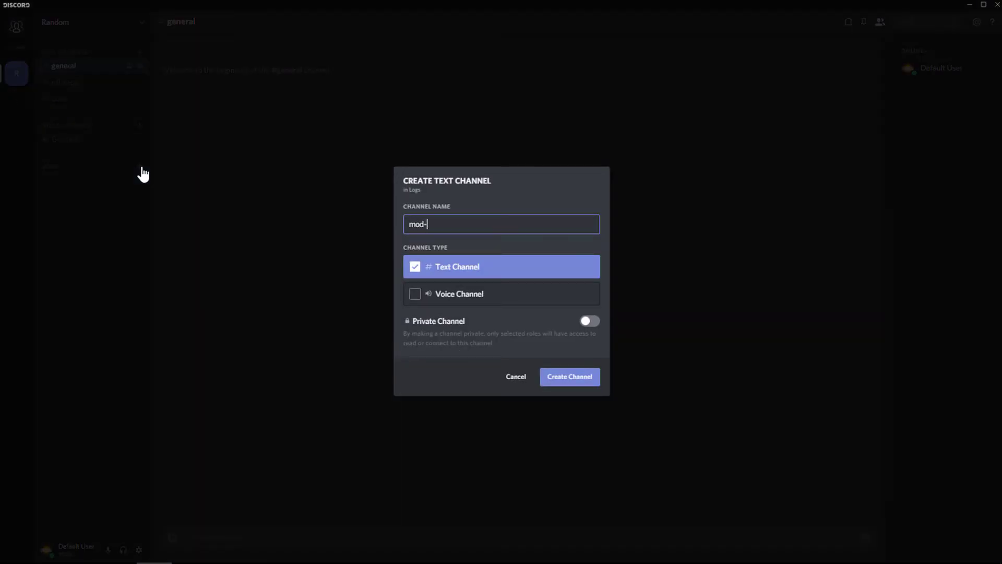
{"action": "type", "text": "logs"}
{"action": "key", "text": "Return"}
{"action": "left_click", "coordinate": [140, 167]}
{"action": "type", "text": "chat-logs"}
{"action": "key", "text": "Return"}
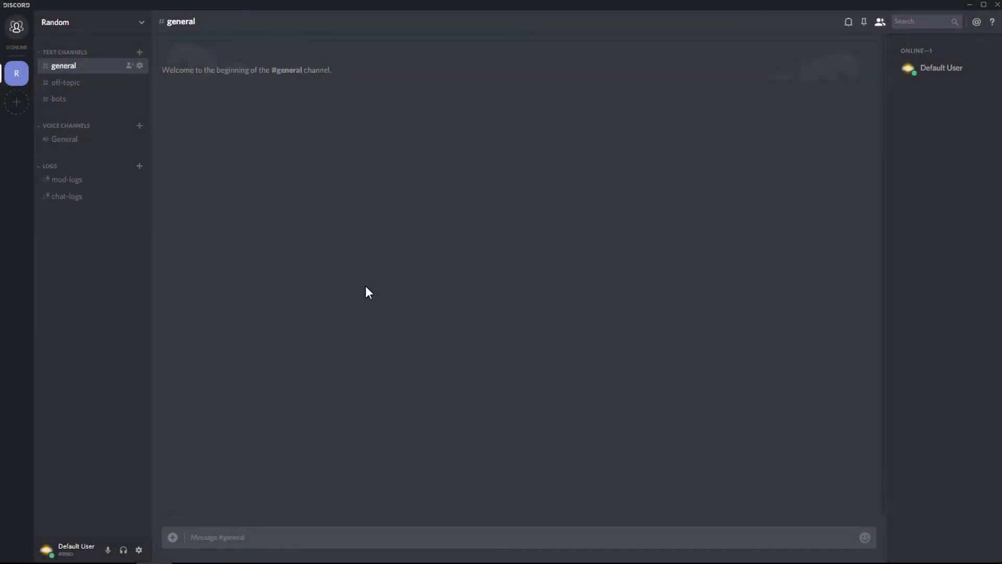
Create a text channel named member-logs in the Logs category
{"action": "left_click", "coordinate": [140, 165]}
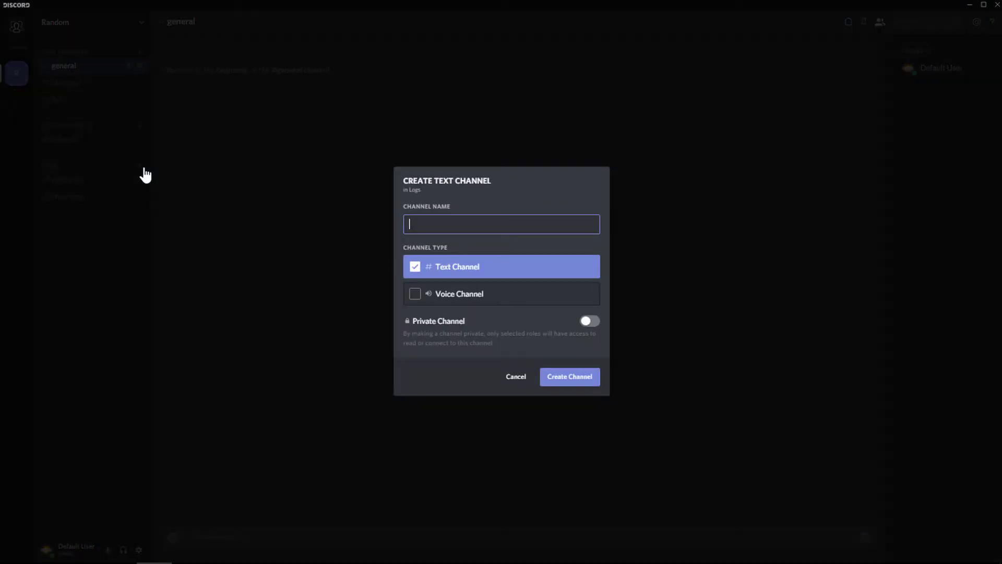
{"action": "type", "text": "member-logs"}
{"action": "key", "text": "Return"}
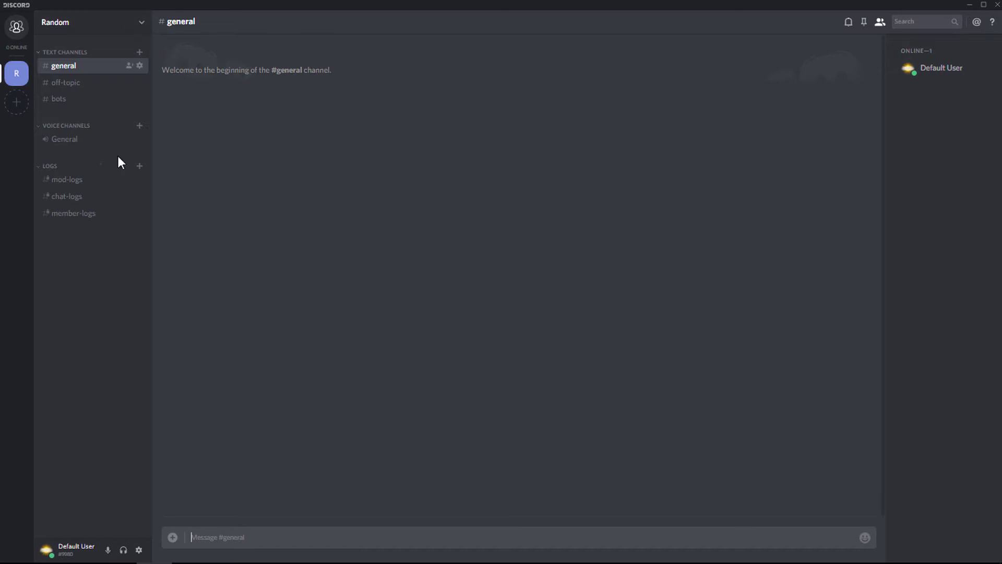
{"action": "right_click", "coordinate": [58, 167]}
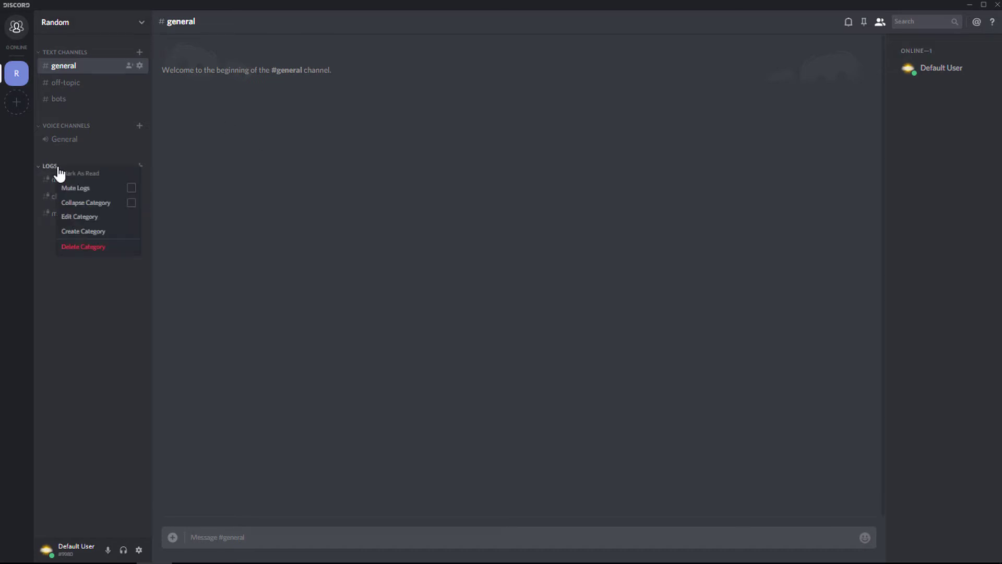
{"action": "left_click", "coordinate": [68, 218]}
{"action": "left_click", "coordinate": [313, 75]}
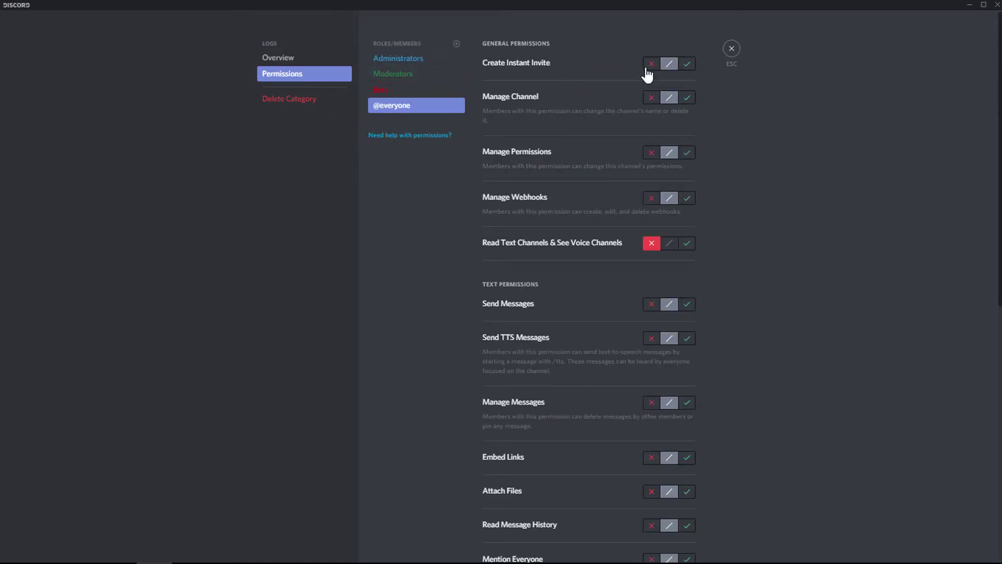
{"action": "left_click", "coordinate": [650, 65]}
{"action": "left_click", "coordinate": [651, 98]}
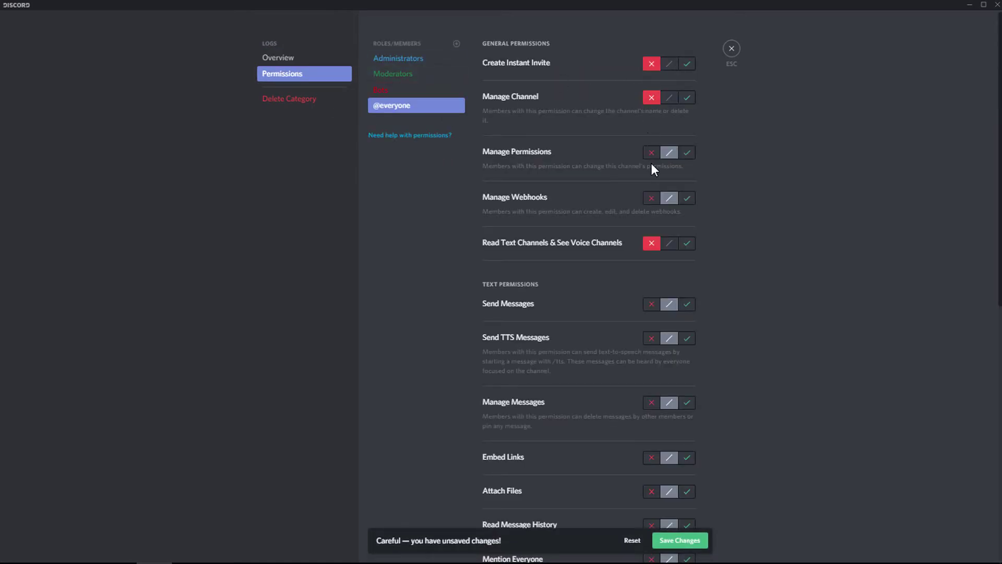
{"action": "left_click", "coordinate": [652, 154]}
{"action": "left_click", "coordinate": [652, 198]}
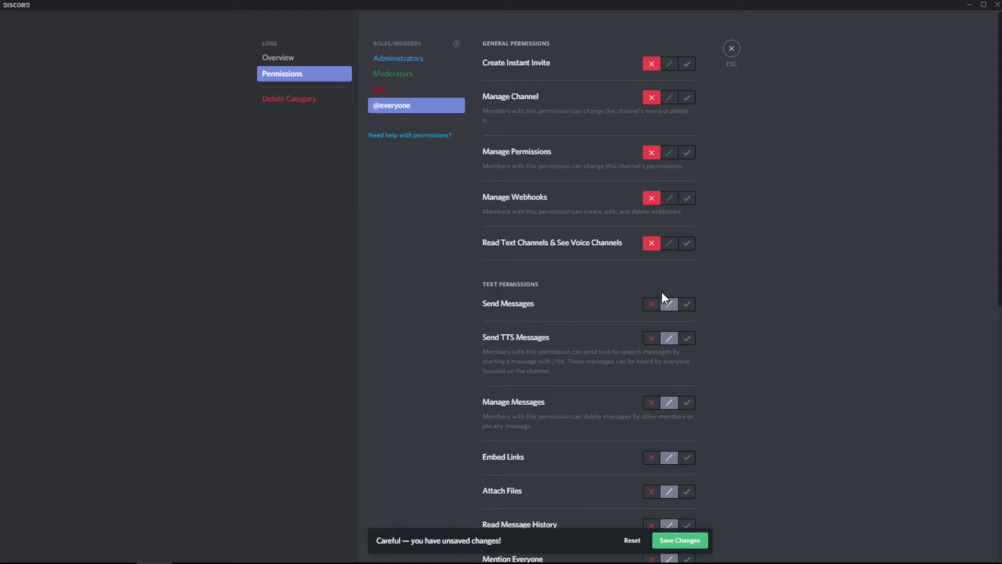
{"action": "left_click", "coordinate": [677, 541]}
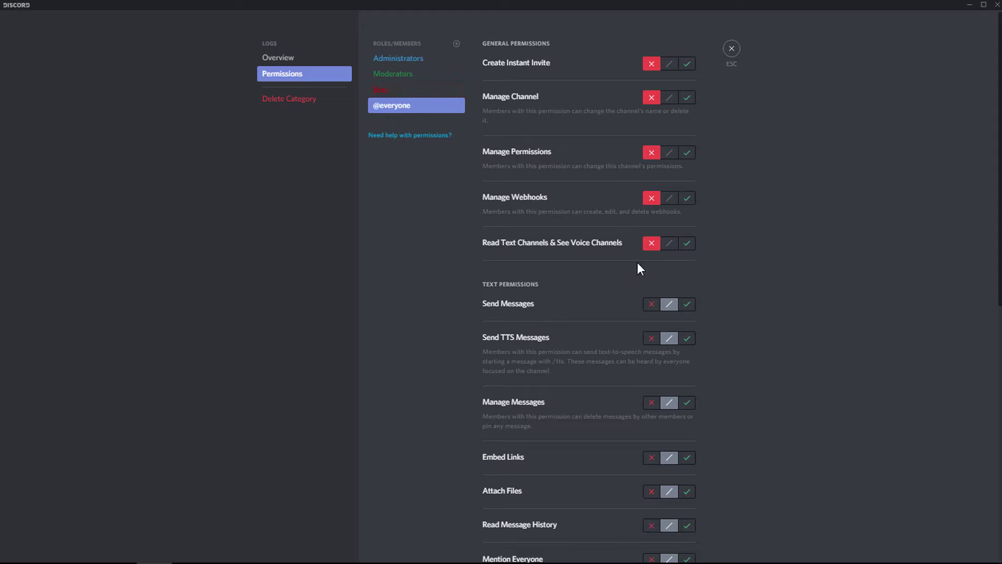
{"action": "left_click", "coordinate": [652, 305]}
{"action": "left_click", "coordinate": [652, 339]}
{"action": "left_click", "coordinate": [652, 402]}
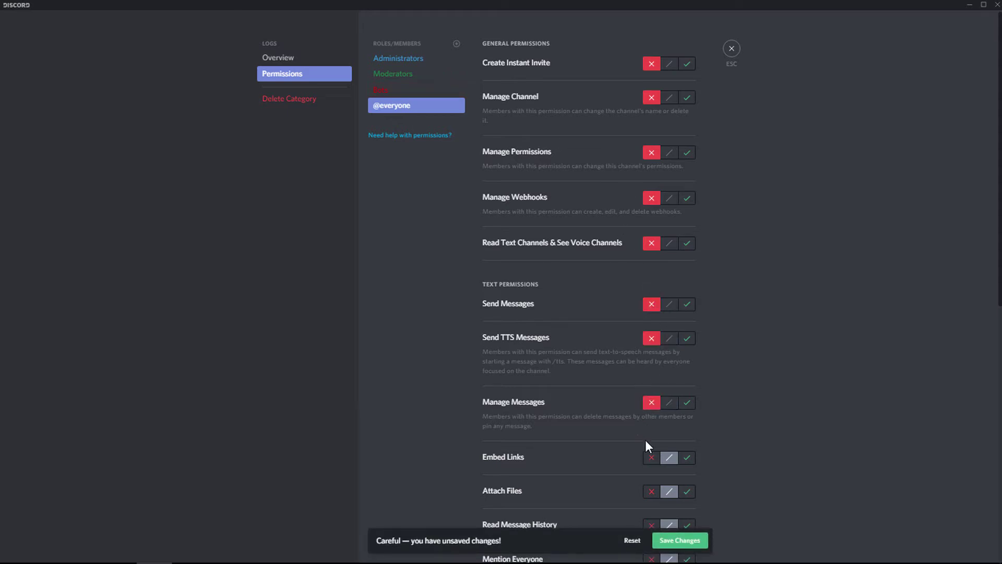
{"action": "left_click", "coordinate": [651, 457]}
{"action": "left_click", "coordinate": [651, 491]}
{"action": "scroll", "coordinate": [653, 498], "scroll_direction": "down", "scroll_amount": 9}
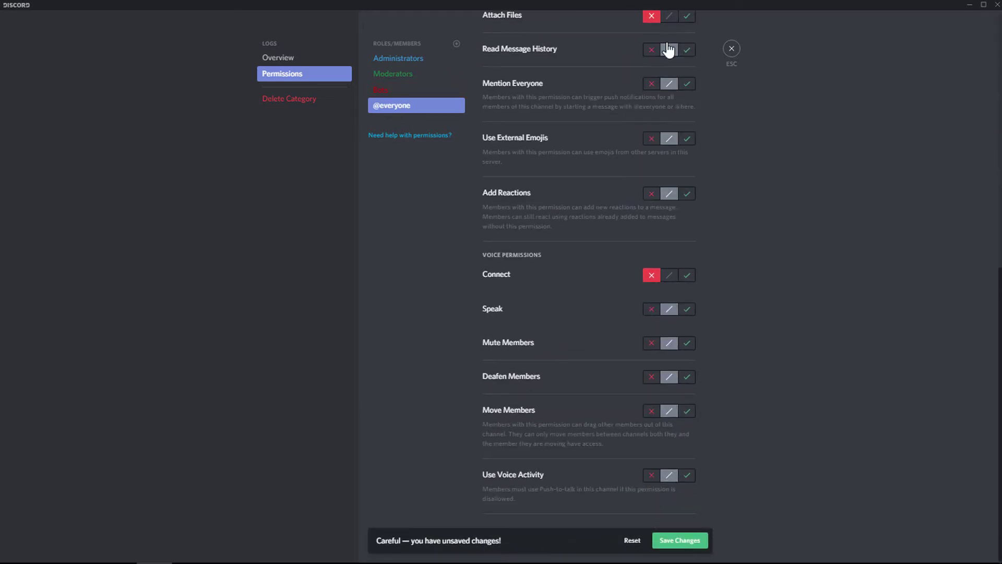
{"action": "left_click", "coordinate": [652, 50]}
{"action": "left_click", "coordinate": [652, 83]}
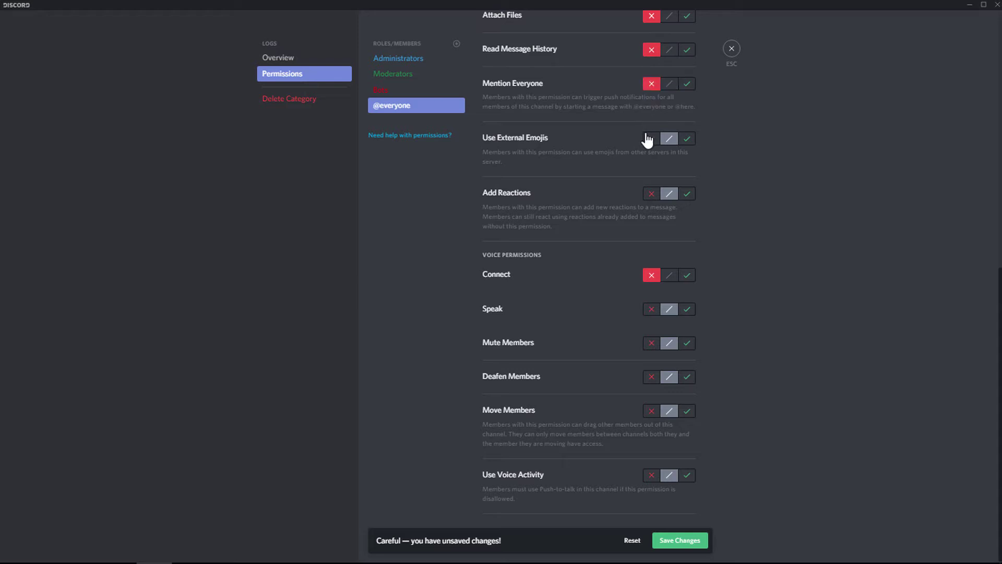
{"action": "left_click", "coordinate": [651, 139]}
{"action": "left_click", "coordinate": [651, 193]}
{"action": "left_click", "coordinate": [653, 309]}
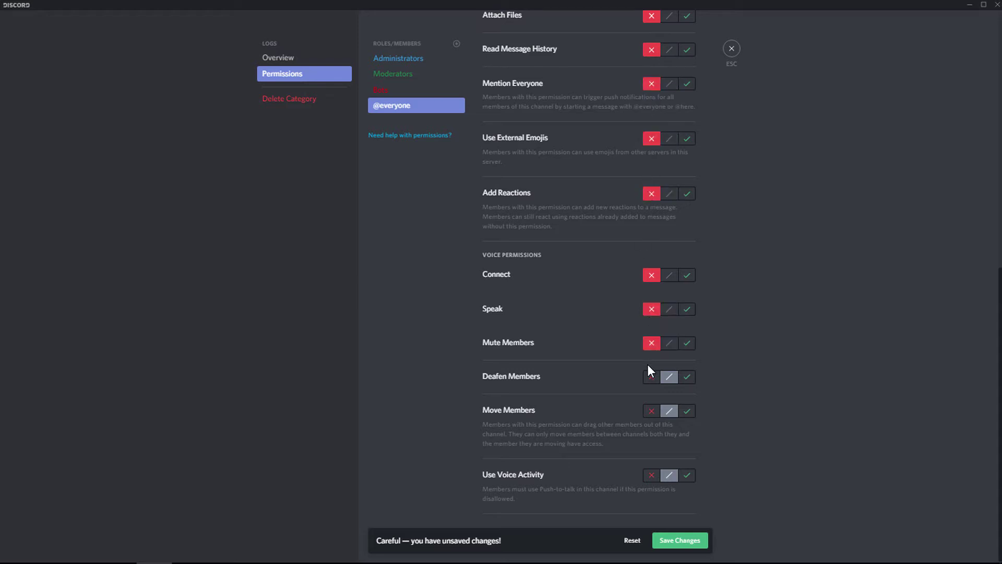
{"action": "left_click", "coordinate": [651, 411]}
{"action": "left_click", "coordinate": [651, 475]}
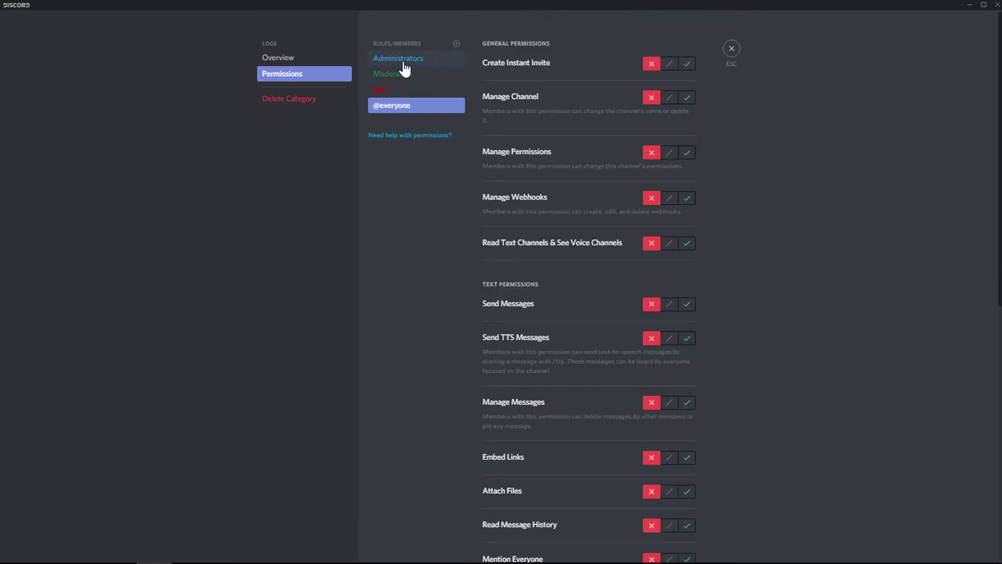
Remove the Bots and Administrators roles from the Logs category's permission settings
{"action": "left_click", "coordinate": [414, 94]}
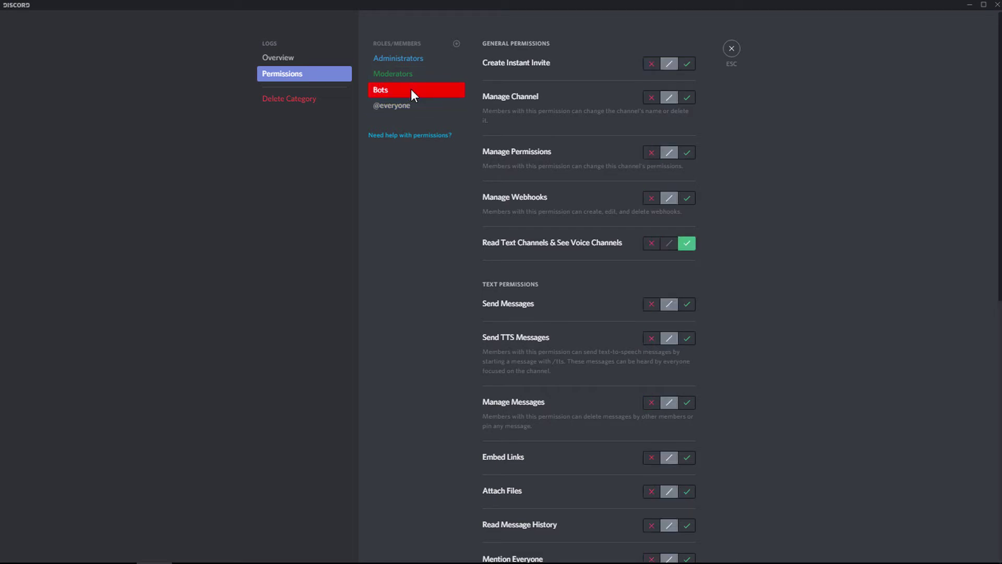
{"action": "scroll", "coordinate": [543, 365], "scroll_direction": "down", "scroll_amount": 10}
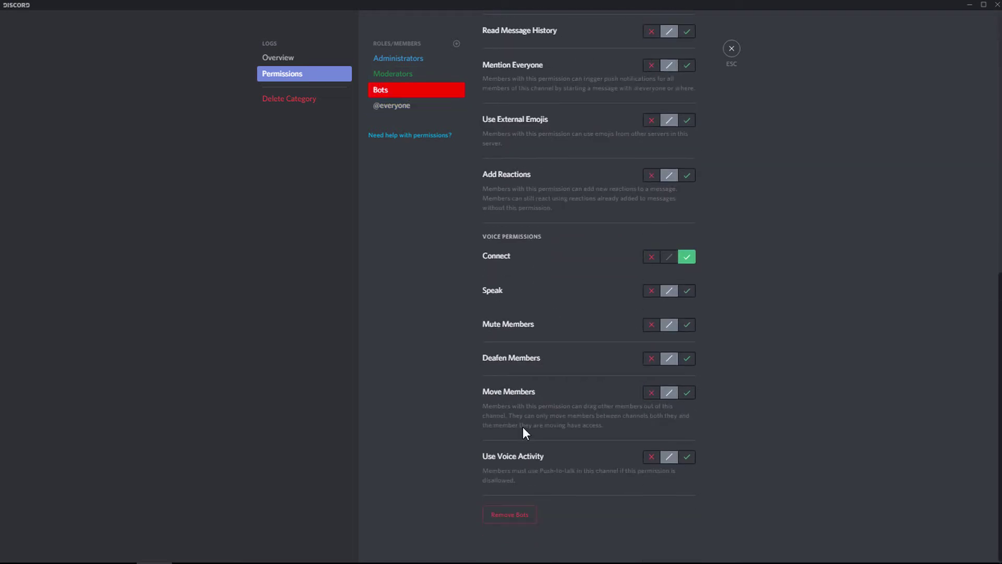
{"action": "left_click", "coordinate": [514, 517]}
{"action": "left_click", "coordinate": [581, 318]}
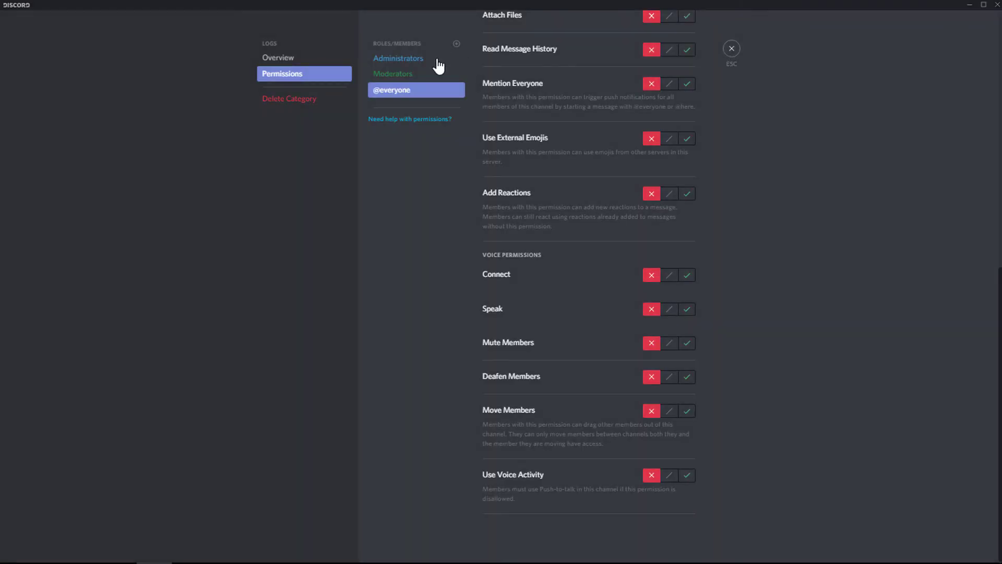
{"action": "left_click", "coordinate": [438, 59]}
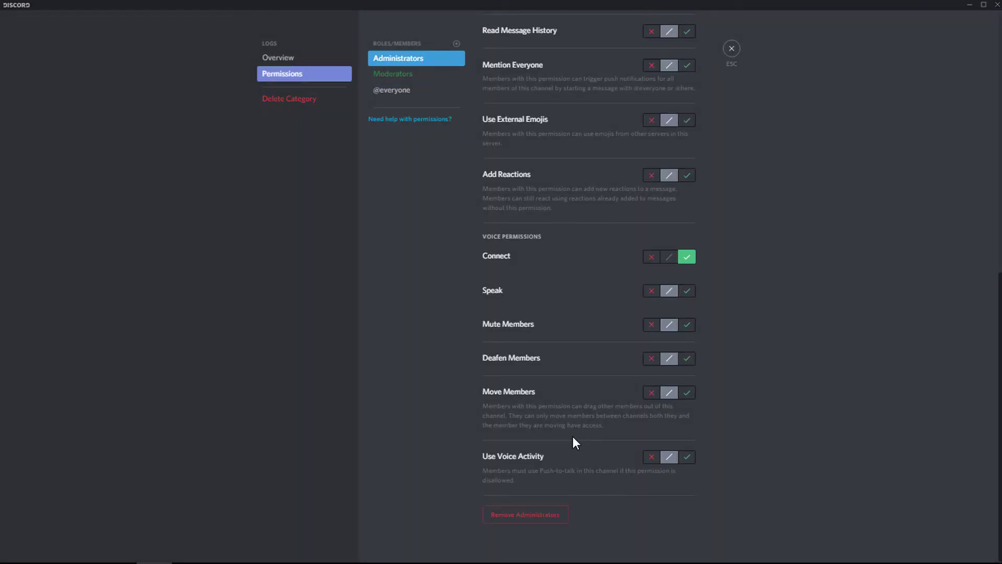
{"action": "left_click", "coordinate": [534, 516]}
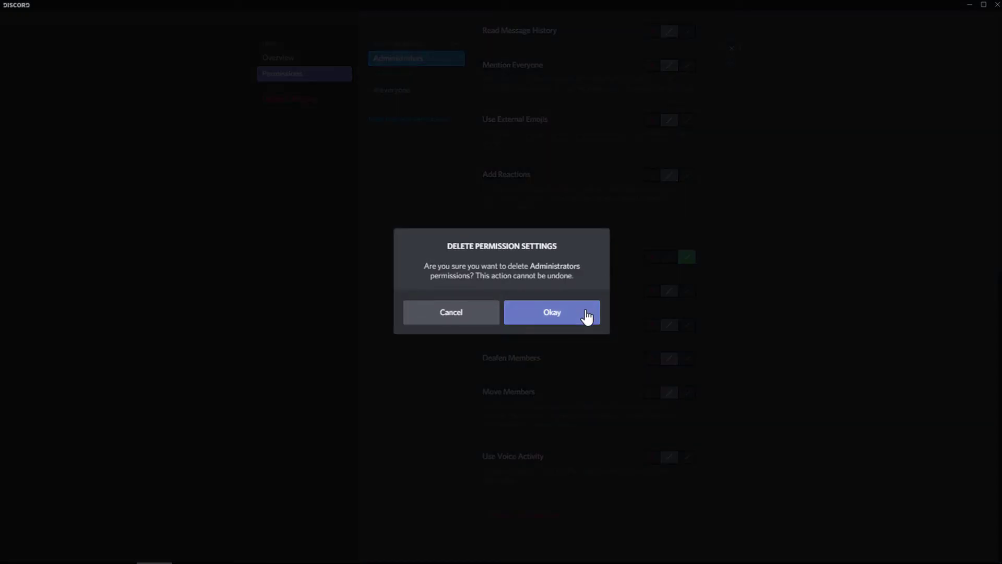
{"action": "left_click", "coordinate": [586, 315]}
Deny Moderators Create Instant Invite, Manage Channel, Manage Permissions and Manage Webhooks in the Logs category, and dismiss the video notification
{"action": "left_click", "coordinate": [393, 58]}
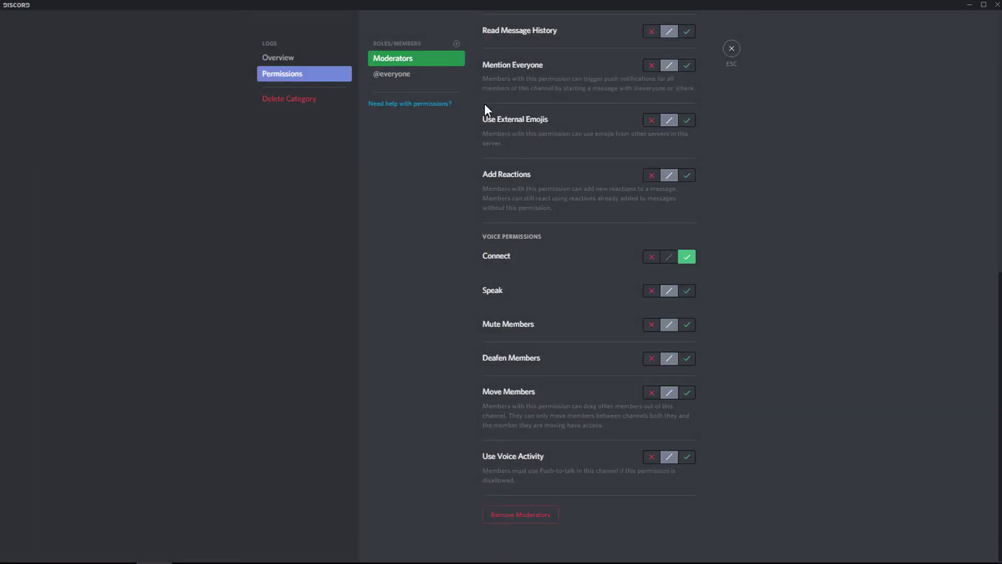
{"action": "scroll", "coordinate": [524, 127], "scroll_direction": "up", "scroll_amount": 10}
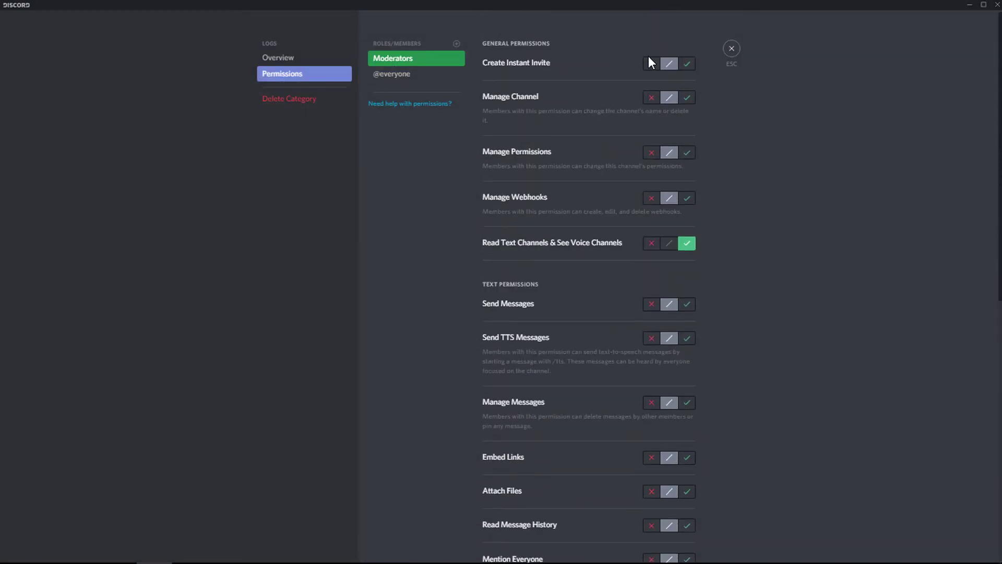
{"action": "left_click", "coordinate": [651, 64]}
{"action": "left_click", "coordinate": [651, 97]}
{"action": "left_click", "coordinate": [651, 152]}
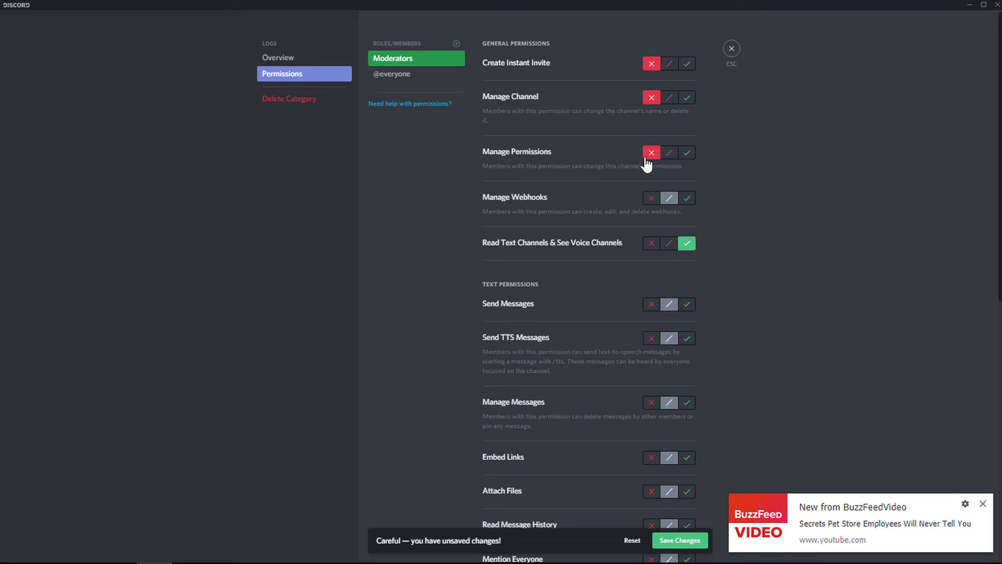
{"action": "left_click", "coordinate": [651, 198]}
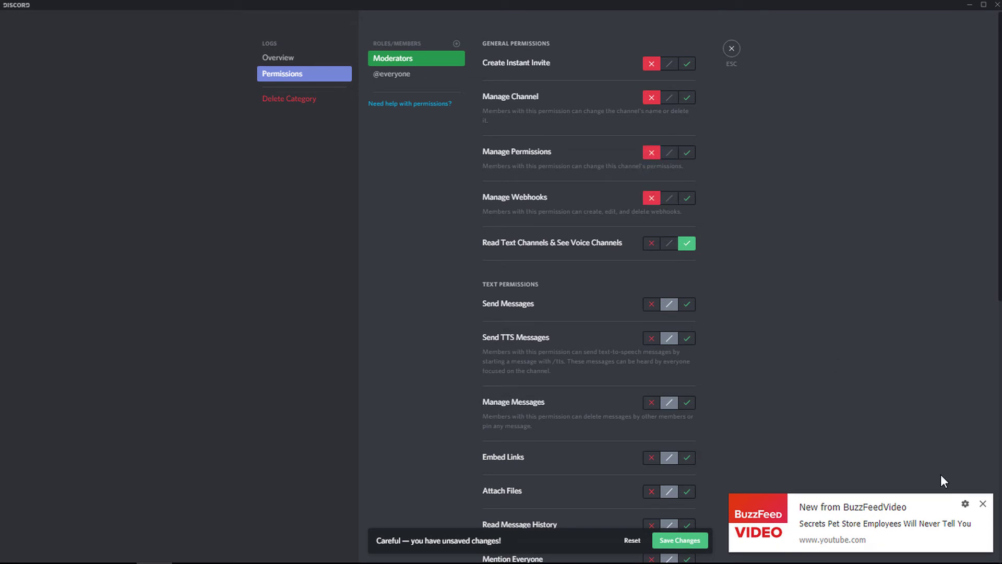
{"action": "left_click", "coordinate": [982, 504]}
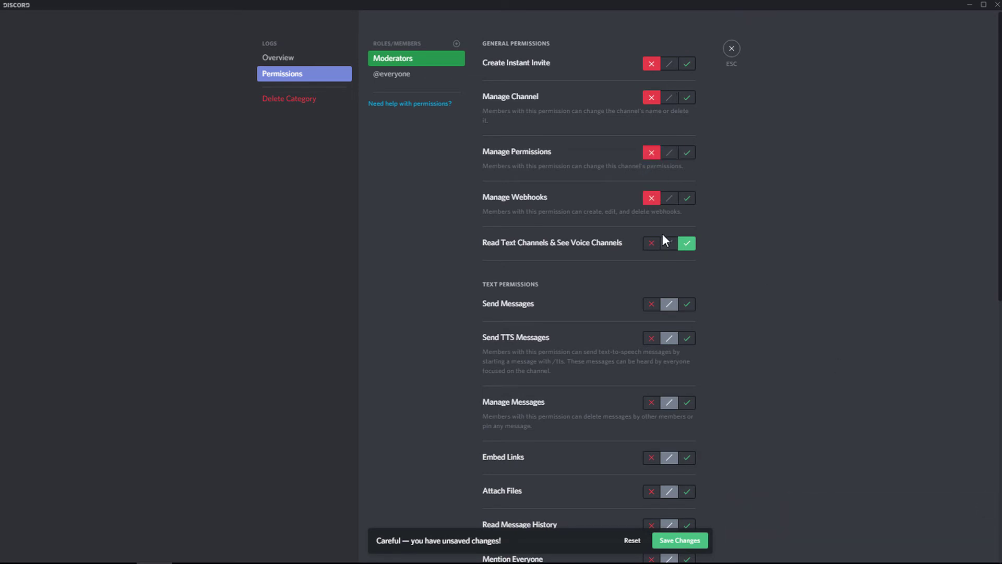
Allow Moderators Send Messages, Send TTS Messages, Manage Messages, Embed Links, Attach Files, Read Message History and Mention Everyone in the Logs category
{"action": "scroll", "coordinate": [662, 234], "scroll_direction": "down", "scroll_amount": 3}
{"action": "left_click", "coordinate": [687, 153]}
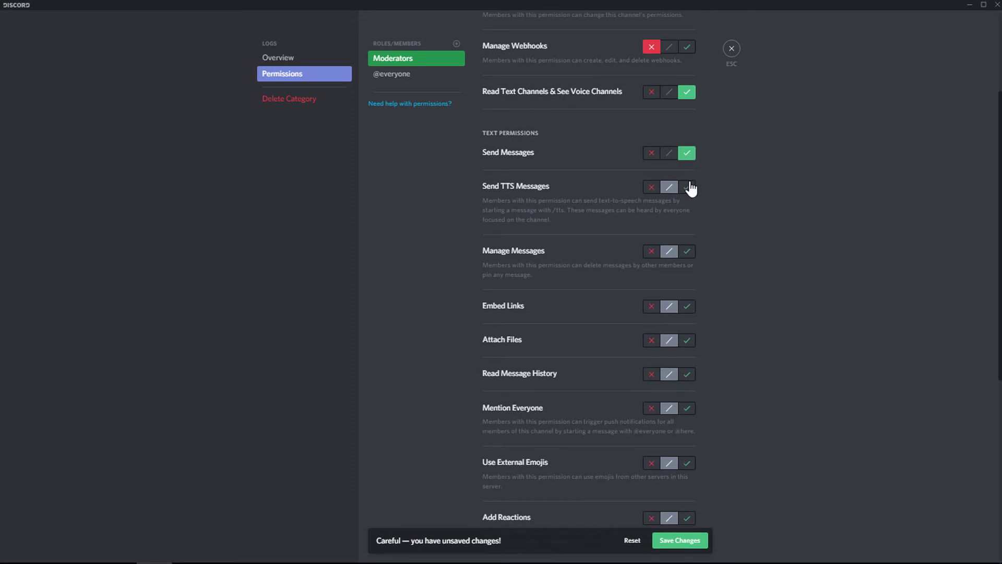
{"action": "left_click", "coordinate": [687, 187]}
{"action": "left_click", "coordinate": [688, 252]}
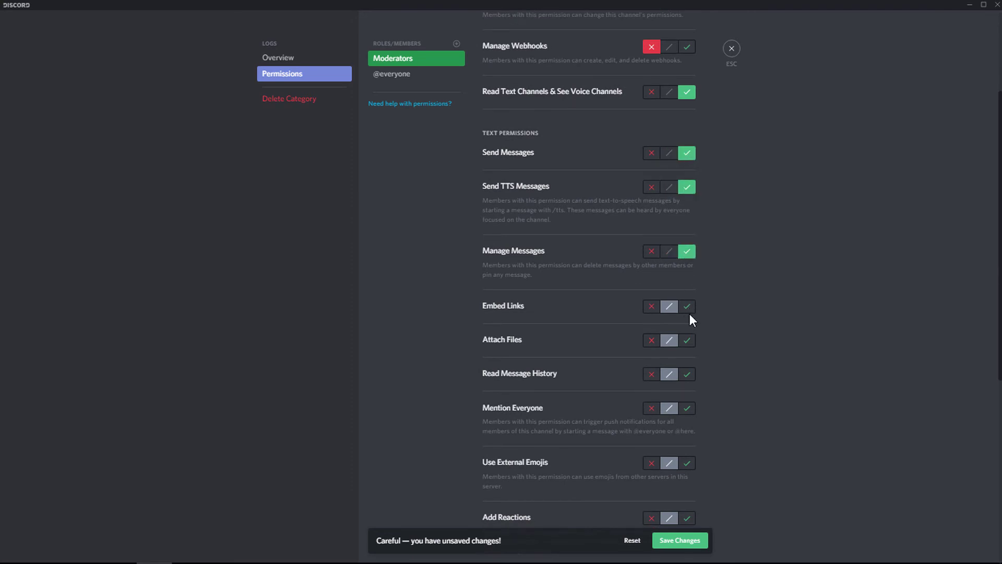
{"action": "left_click", "coordinate": [689, 311]}
{"action": "left_click", "coordinate": [687, 344]}
{"action": "left_click", "coordinate": [687, 375]}
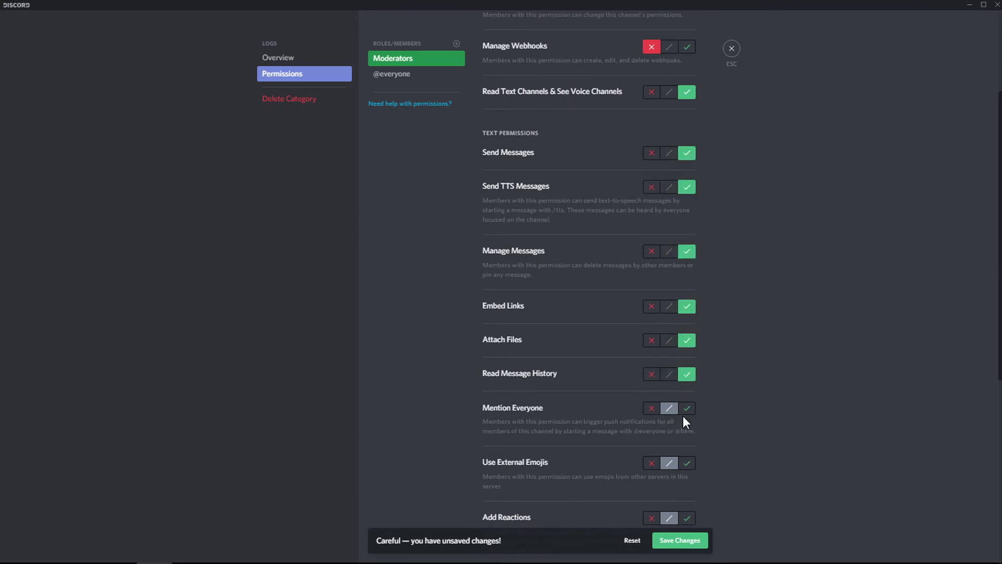
{"action": "left_click", "coordinate": [686, 409]}
Deny Moderators the Mention Everyone and Send TTS Messages permissions in the Logs category
{"action": "scroll", "coordinate": [685, 412], "scroll_direction": "down", "scroll_amount": 7}
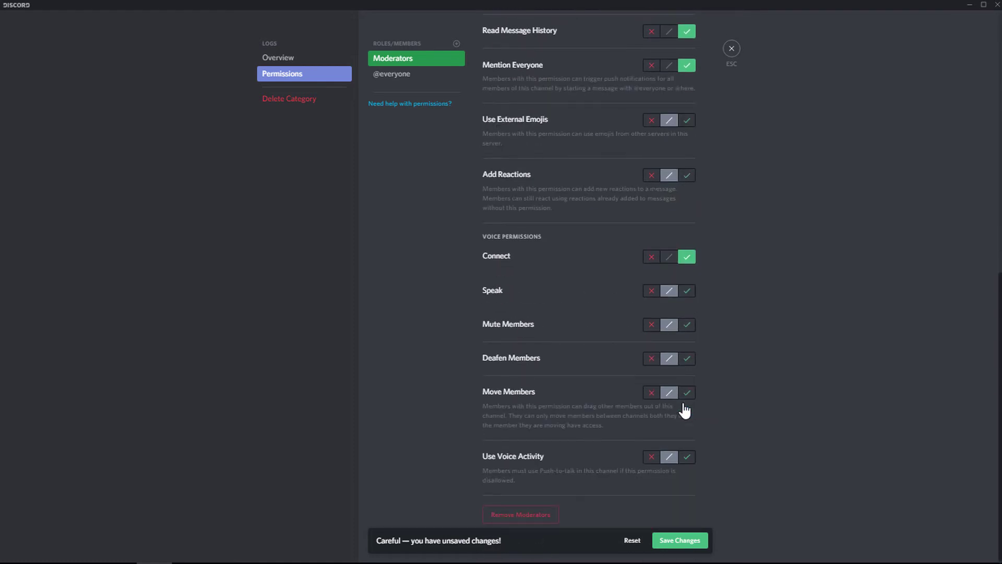
{"action": "left_click", "coordinate": [651, 65]}
{"action": "scroll", "coordinate": [681, 128], "scroll_direction": "up", "scroll_amount": 3}
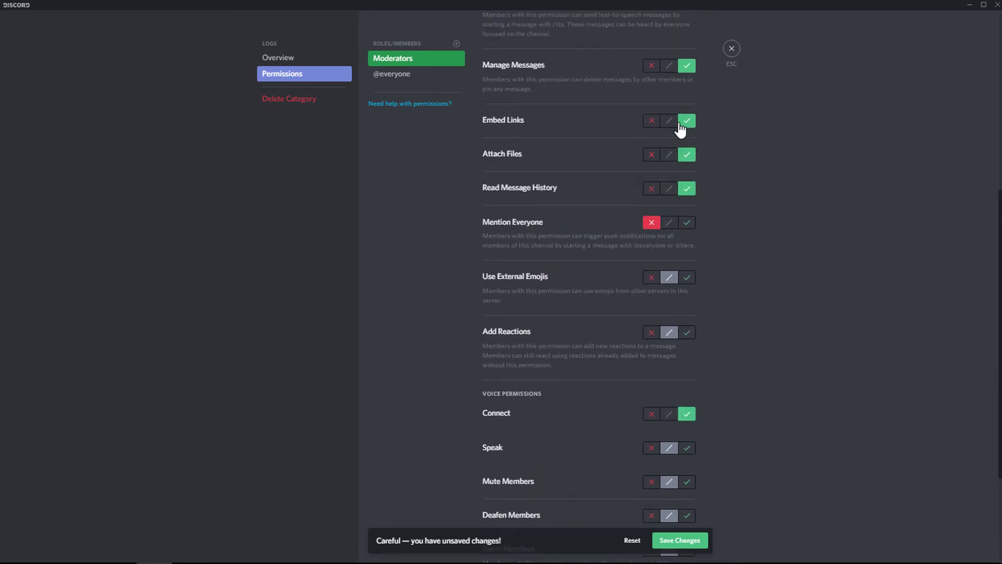
{"action": "scroll", "coordinate": [681, 128], "scroll_direction": "up", "scroll_amount": 2}
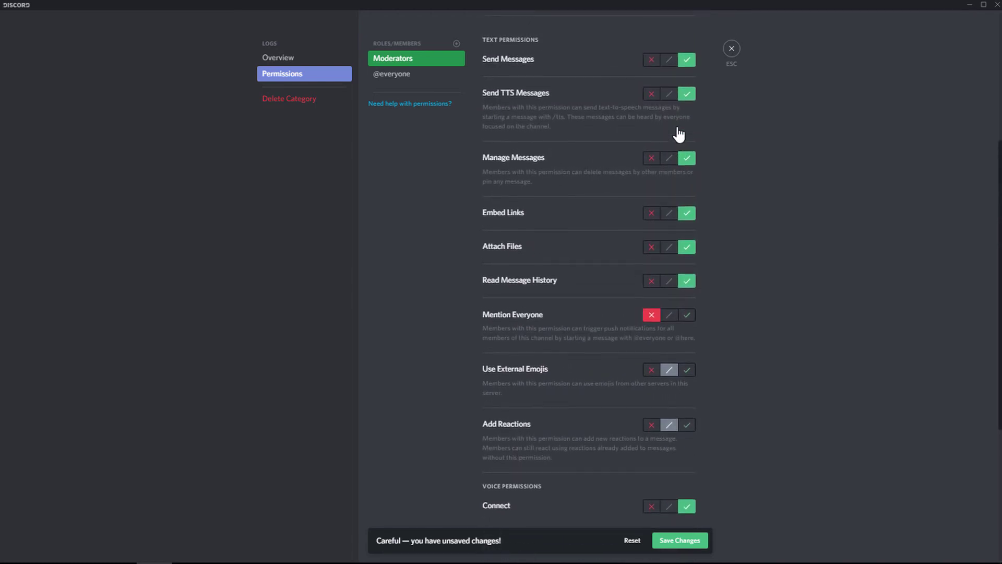
{"action": "left_click", "coordinate": [652, 101]}
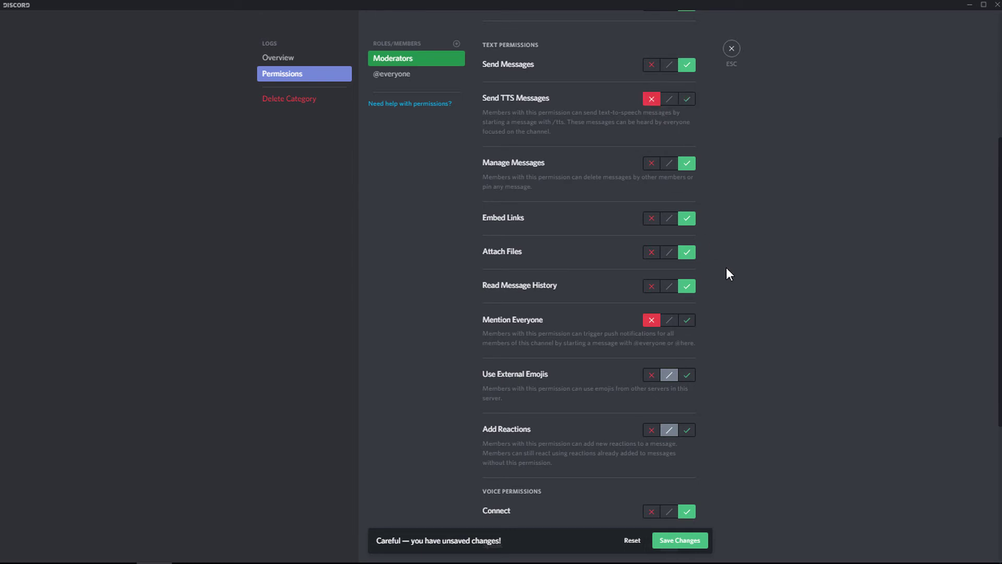
Deny Moderators the Connect voice permission in the Logs category
{"action": "scroll", "coordinate": [725, 267], "scroll_direction": "down", "scroll_amount": 3}
{"action": "scroll", "coordinate": [729, 269], "scroll_direction": "down", "scroll_amount": 2}
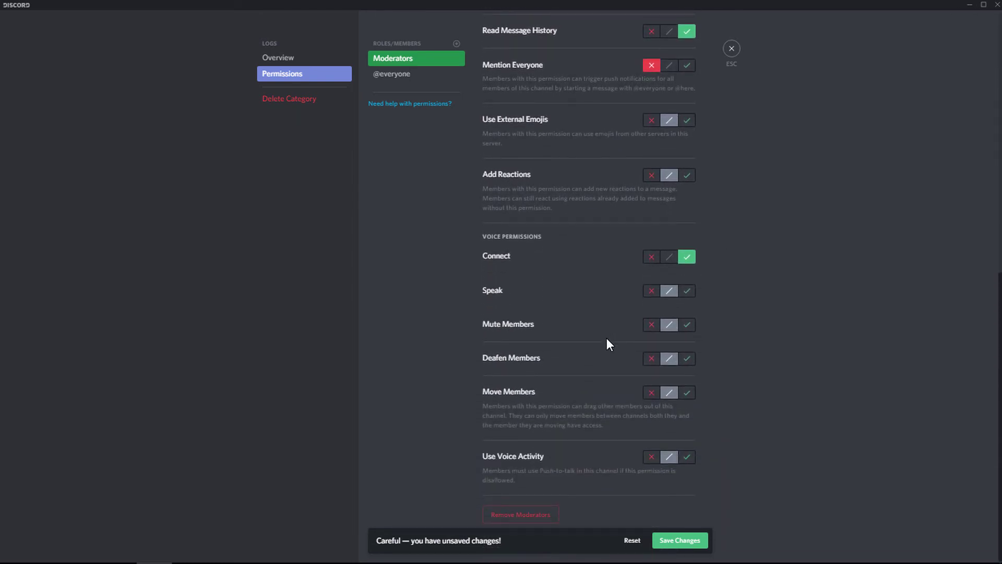
{"action": "left_click", "coordinate": [652, 260]}
{"action": "scroll", "coordinate": [652, 266], "scroll_direction": "up", "scroll_amount": 4}
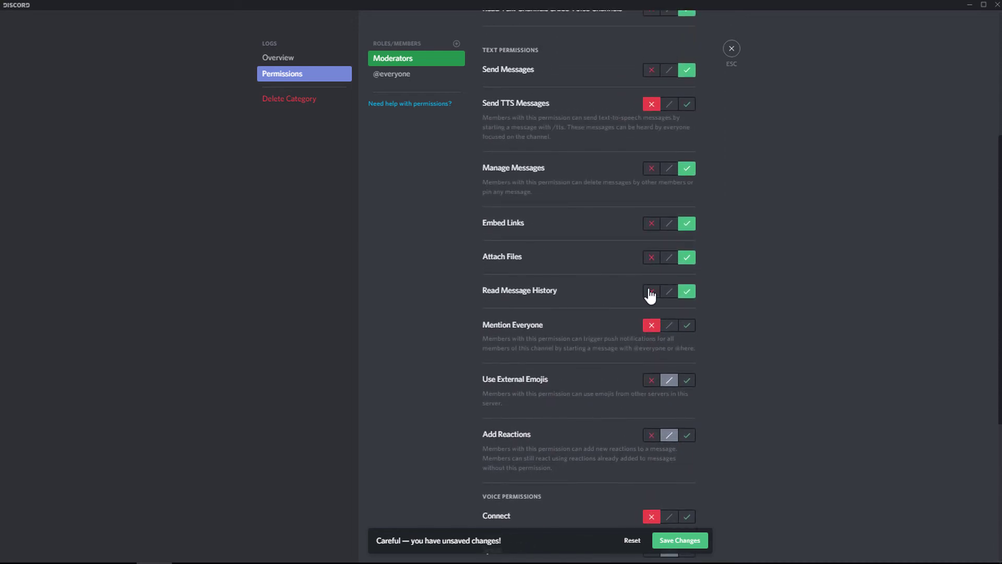
{"action": "left_click", "coordinate": [651, 291]}
{"action": "left_click", "coordinate": [687, 290]}
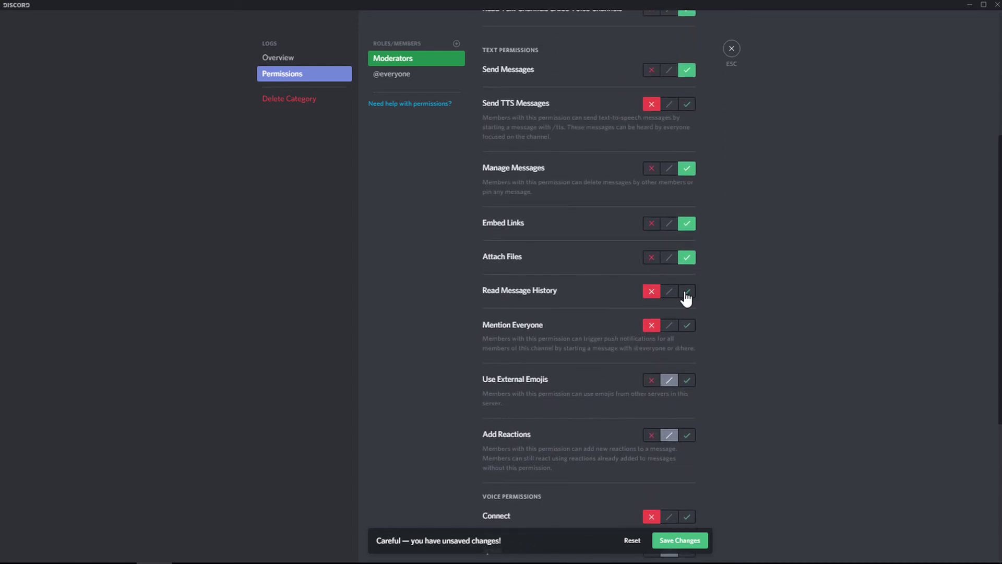
{"action": "left_click", "coordinate": [652, 257]}
{"action": "left_click", "coordinate": [651, 224]}
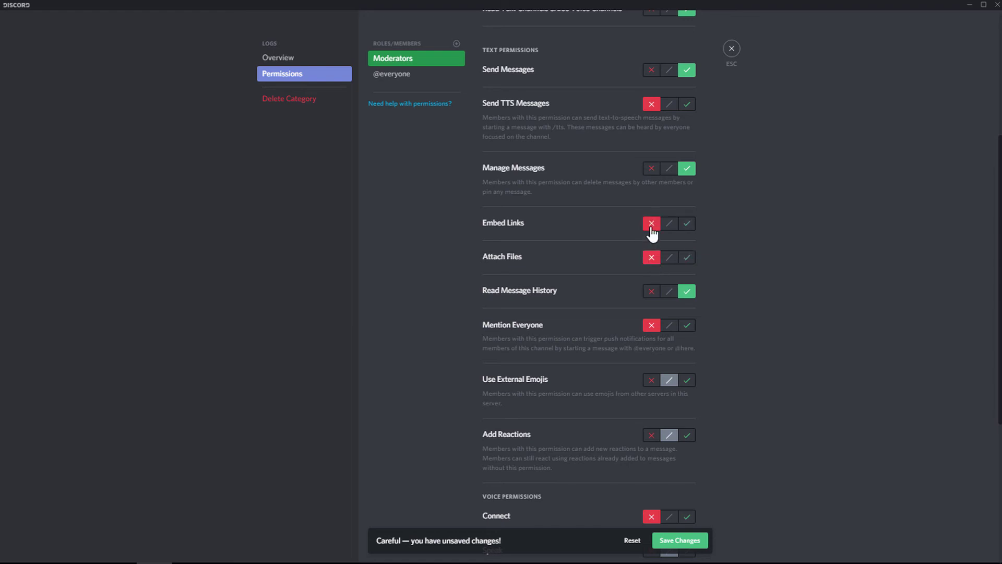
{"action": "left_click", "coordinate": [685, 258]}
{"action": "left_click", "coordinate": [686, 224]}
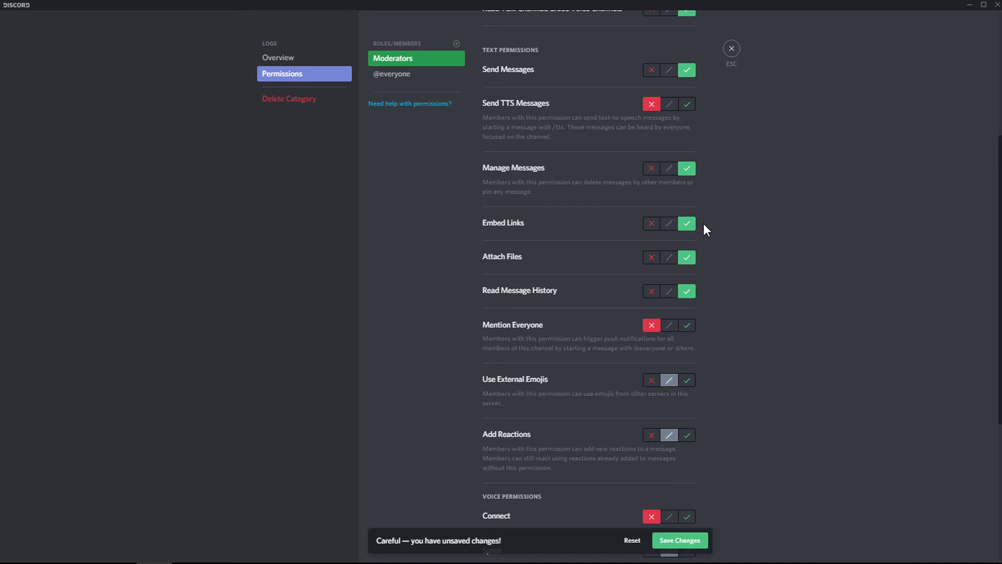
{"action": "scroll", "coordinate": [703, 226], "scroll_direction": "down", "scroll_amount": 5}
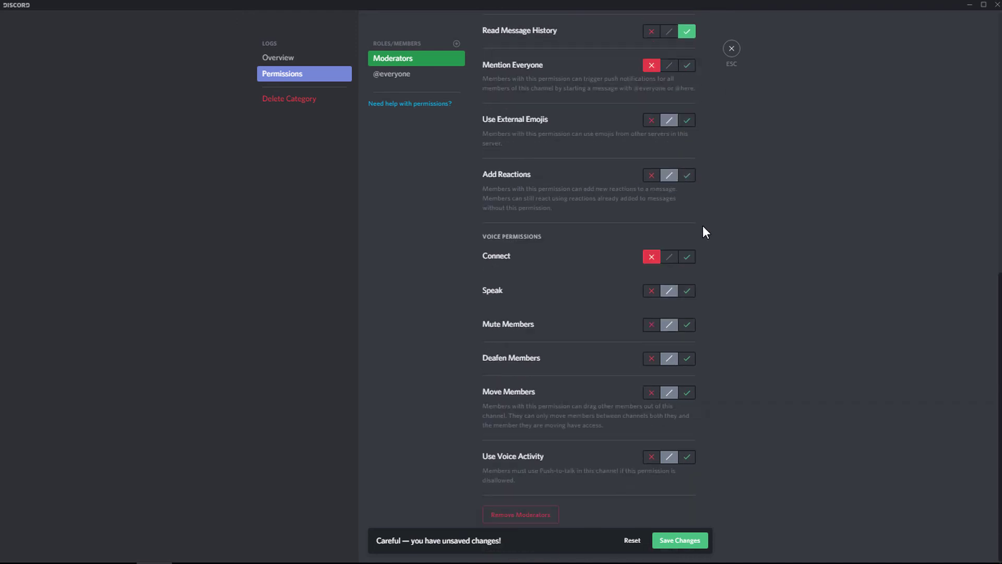
Deny Moderators Speak, Mute Members, Deafen Members, Move Members and Use Voice Activity in the Logs category, save the changes and close the category settings
{"action": "left_click", "coordinate": [651, 291]}
{"action": "left_click", "coordinate": [651, 324]}
{"action": "left_click", "coordinate": [651, 358]}
{"action": "left_click", "coordinate": [651, 393]}
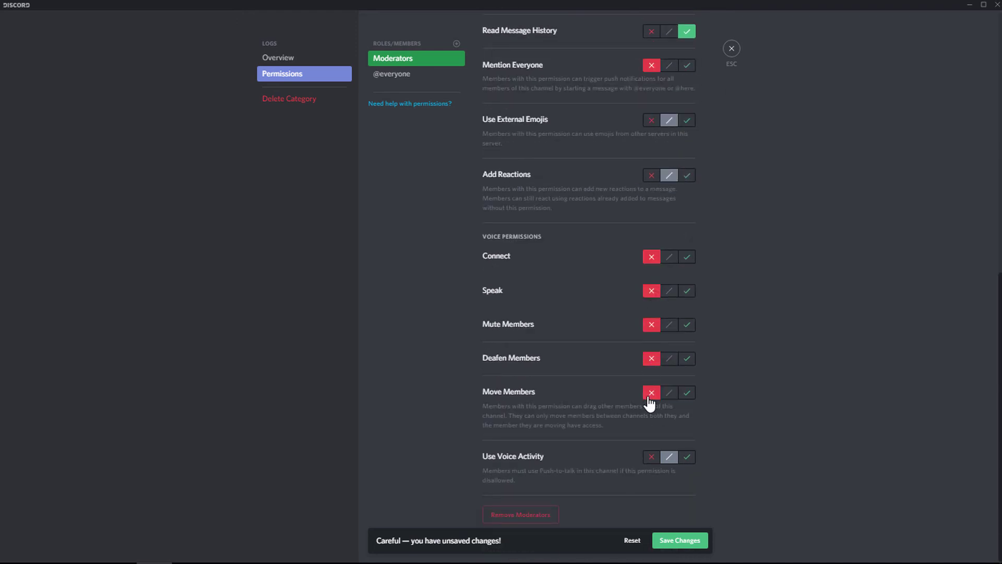
{"action": "left_click", "coordinate": [651, 457]}
{"action": "left_click", "coordinate": [679, 540]}
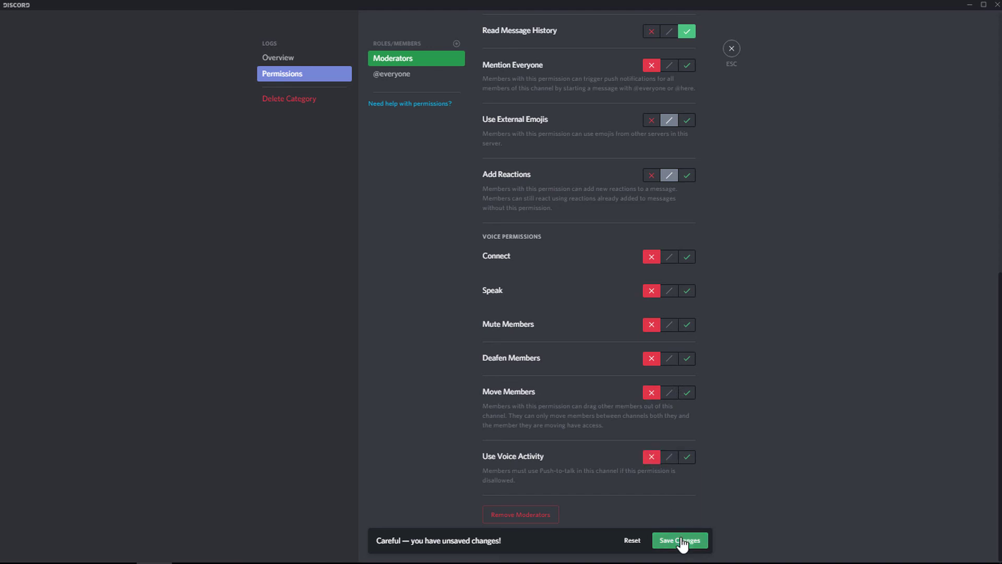
{"action": "left_click", "coordinate": [731, 50]}
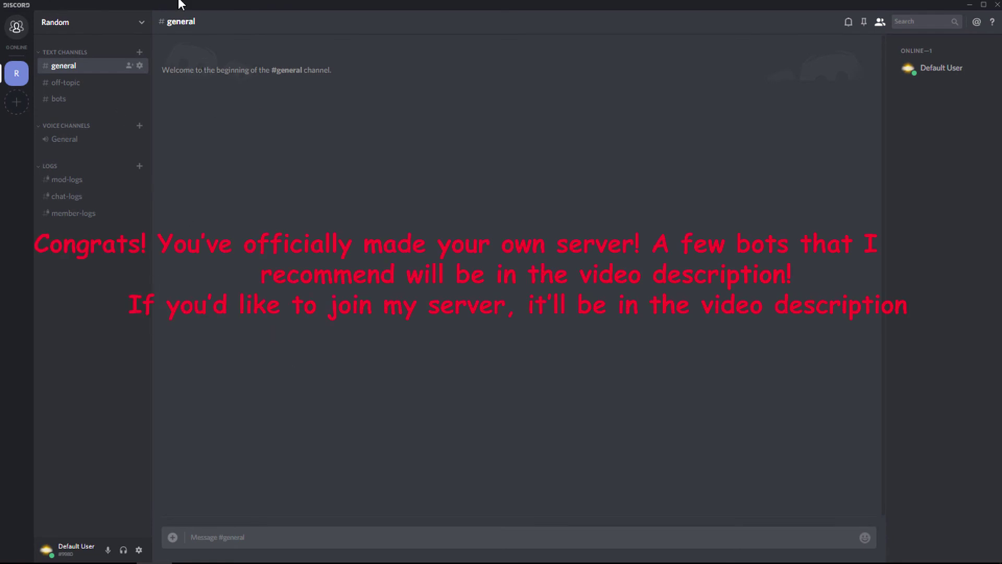
Assign the Administrators, Moderators and remaining red role to the only online member of the server
{"action": "left_click", "coordinate": [932, 74]}
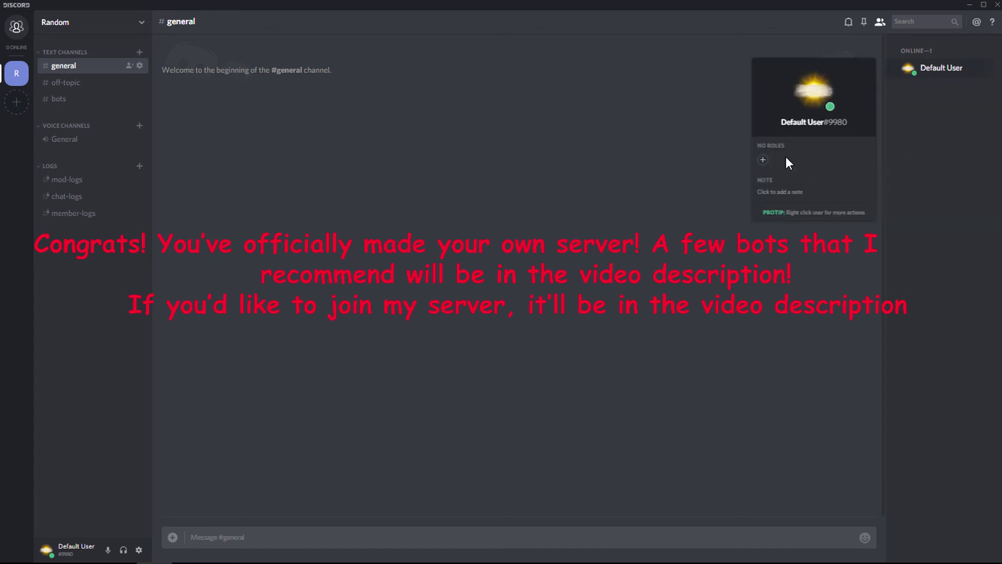
{"action": "left_click", "coordinate": [763, 161]}
{"action": "left_click", "coordinate": [782, 206]}
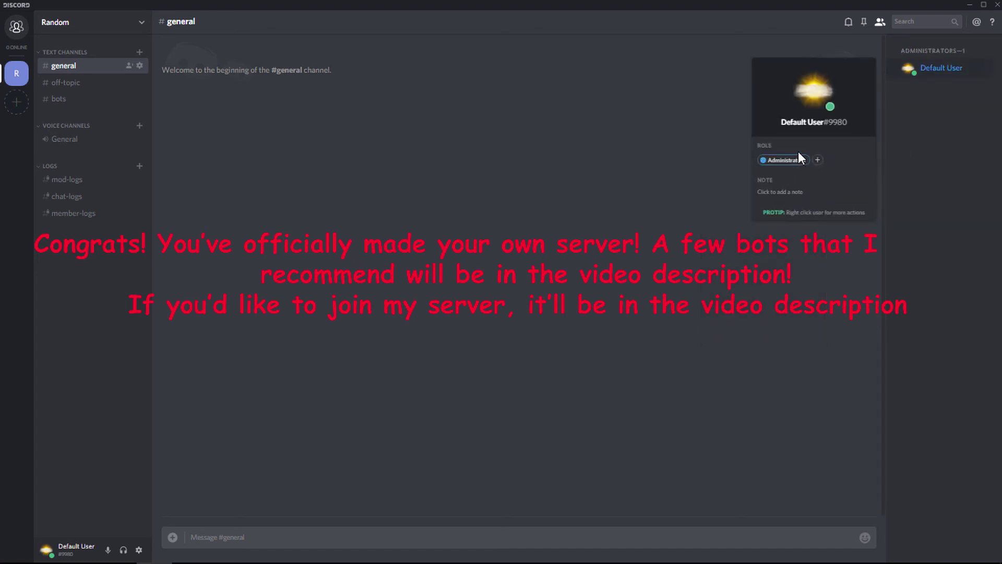
{"action": "left_click", "coordinate": [818, 160]}
{"action": "left_click", "coordinate": [790, 216]}
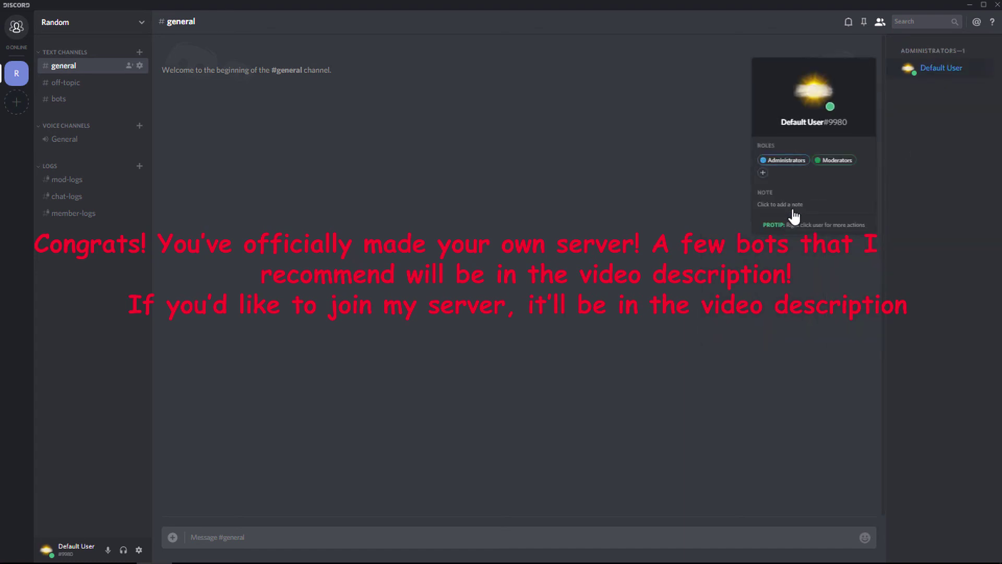
{"action": "left_click", "coordinate": [763, 173]}
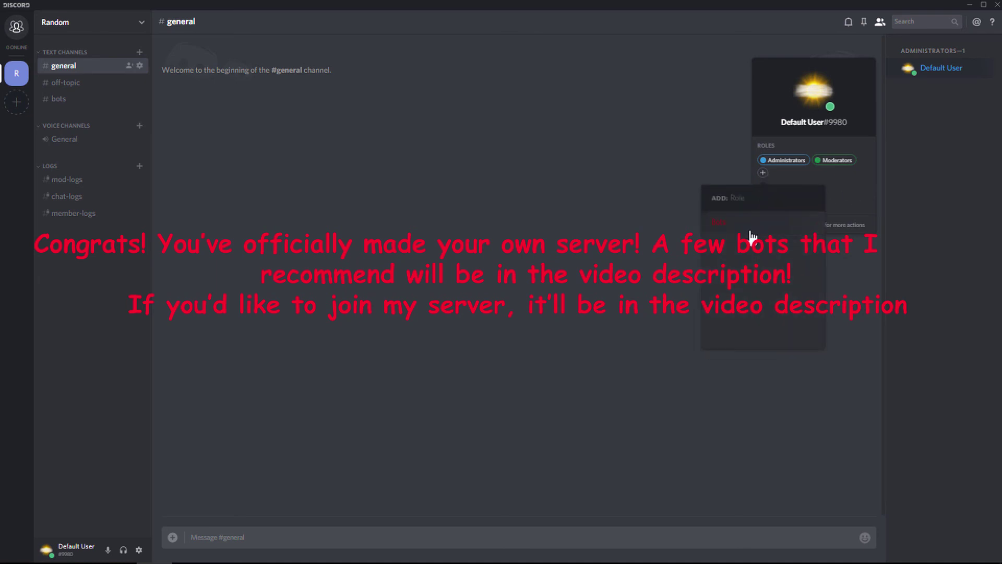
{"action": "left_click", "coordinate": [744, 230]}
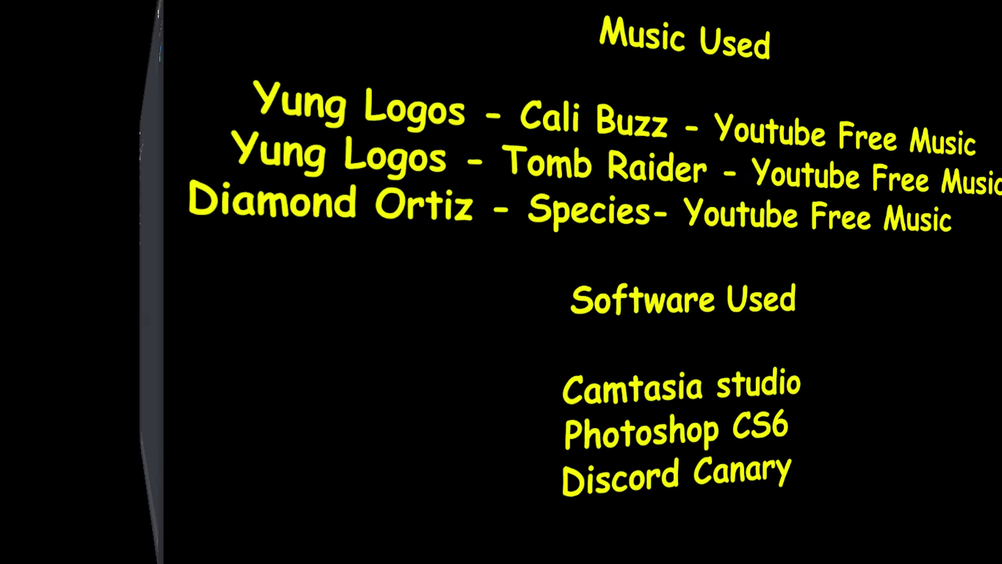